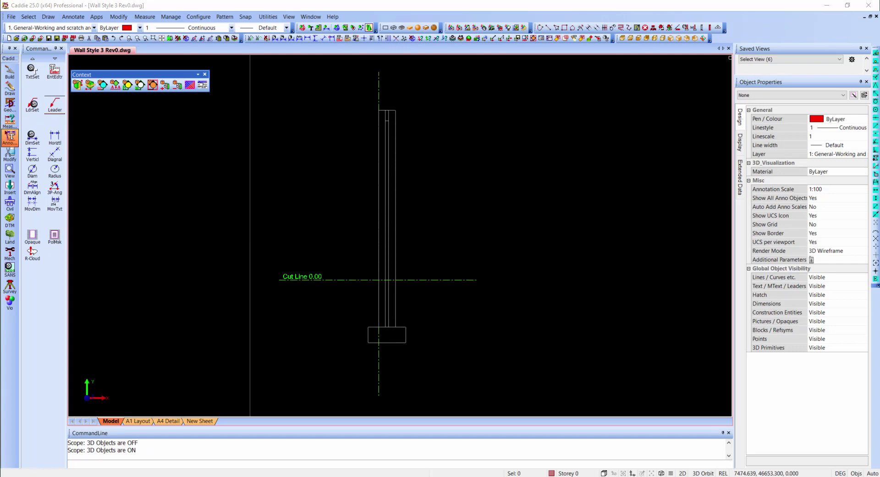
# - Draw a 1000 long vertical wall in the Standard style, 2720 high and 220 wide, beside the dimensioned wall section
pyautogui.click(402, 28)
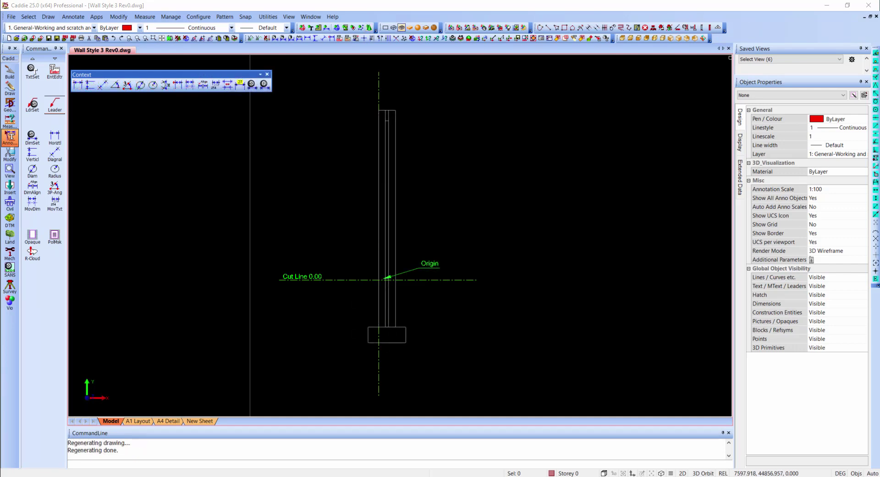
pyautogui.click(9, 73)
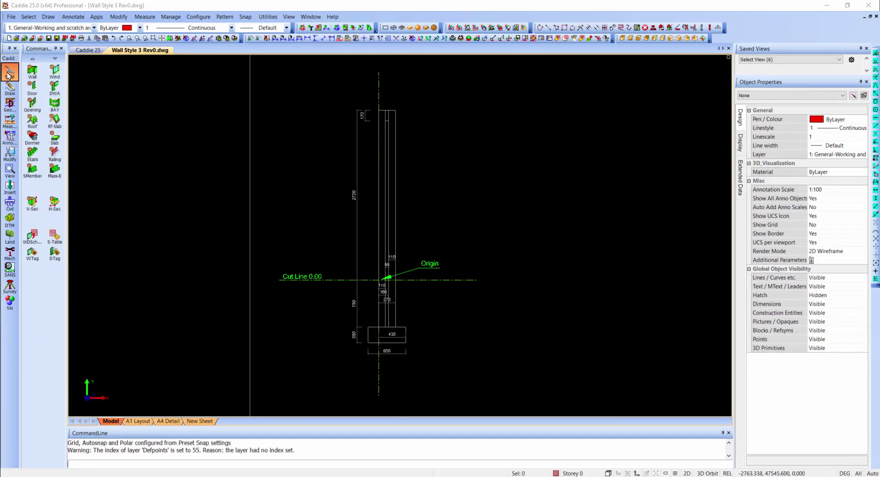
pyautogui.click(32, 69)
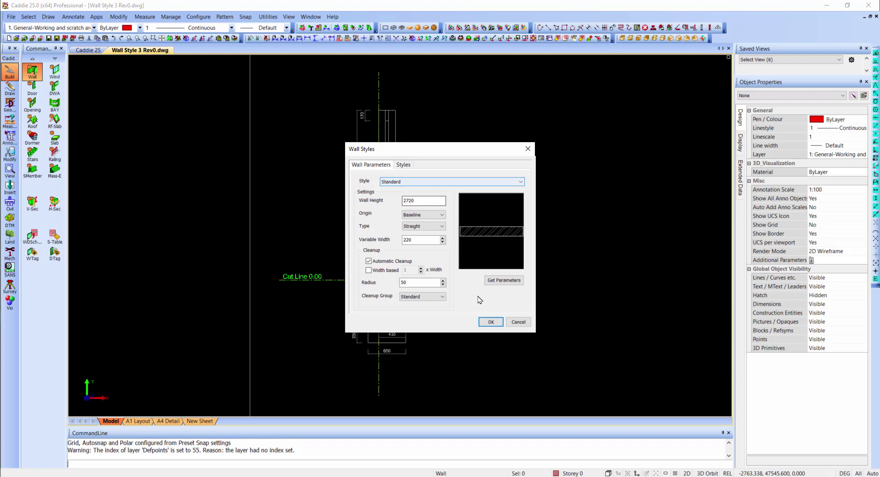
pyautogui.click(491, 322)
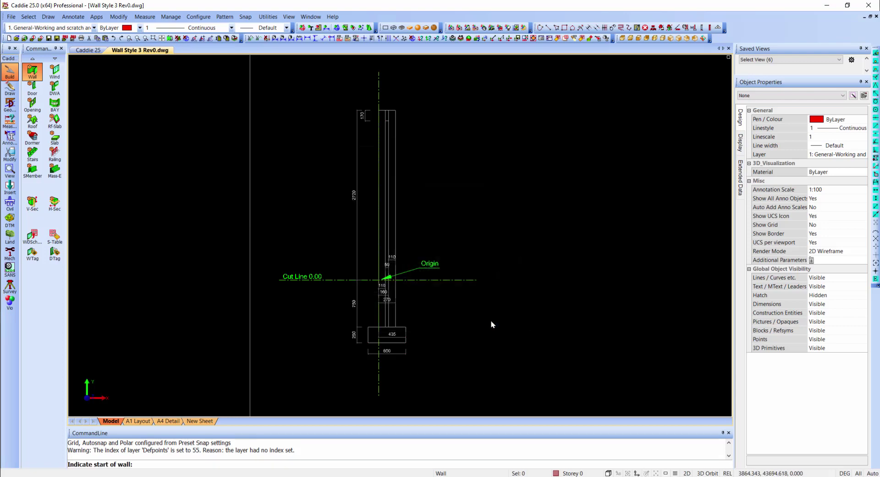
pyautogui.click(534, 99)
pyautogui.write('1000')
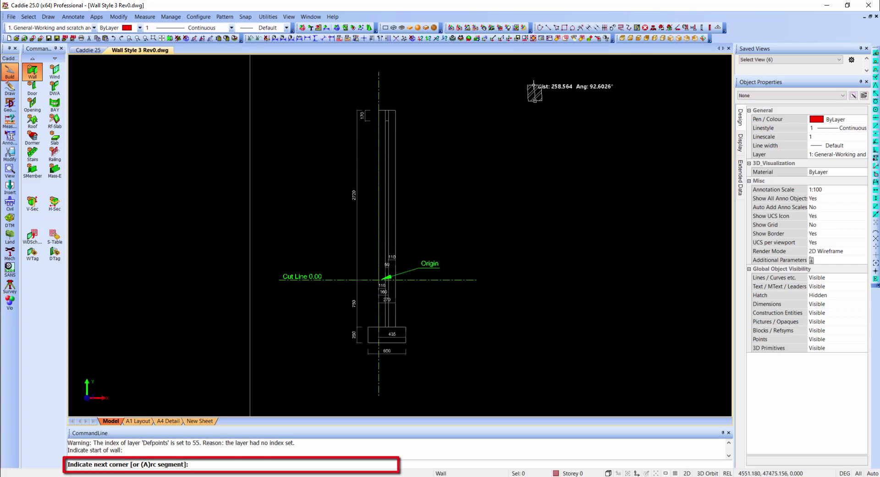
pyautogui.press('Up')
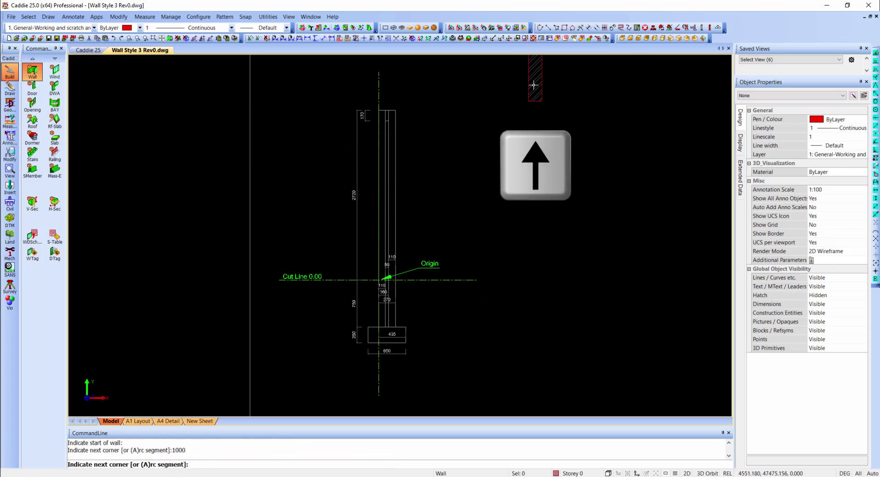
pyautogui.press('Escape')
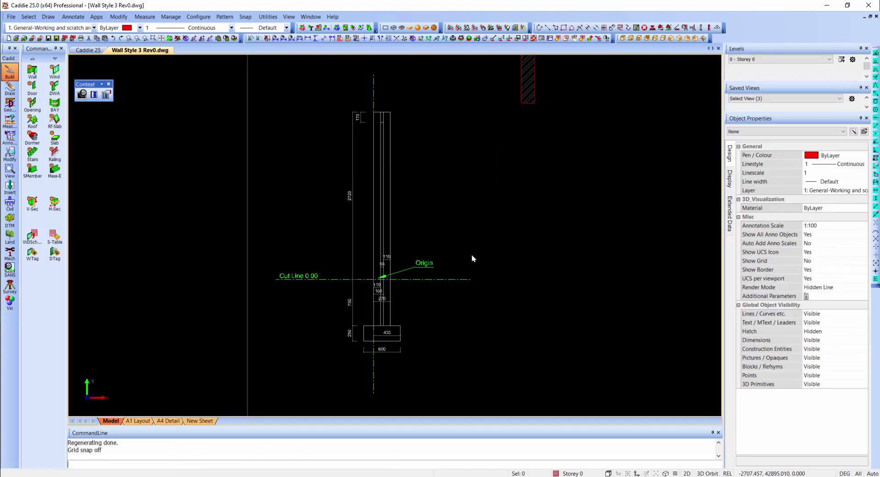
# - Copy the new wall's Standard style as 110Brk-60Cav-110Brk-250x600F and apply it to the wall
pyautogui.click(530, 101)
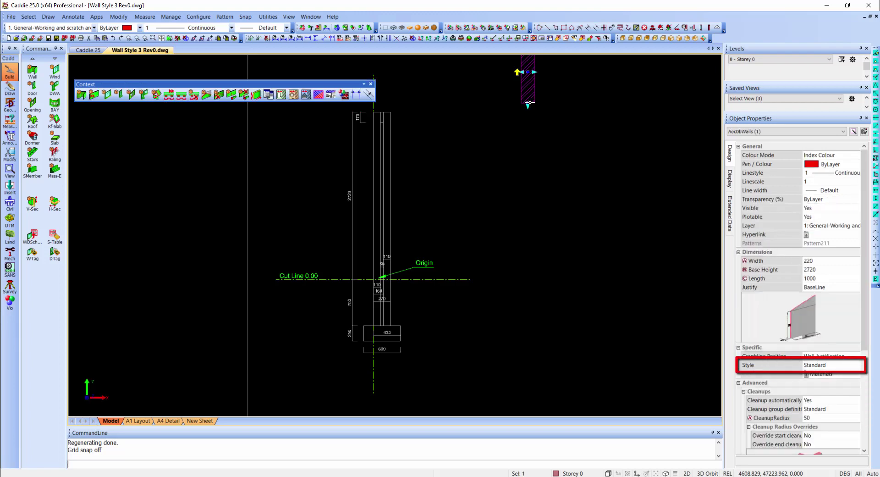
pyautogui.rightClick(530, 102)
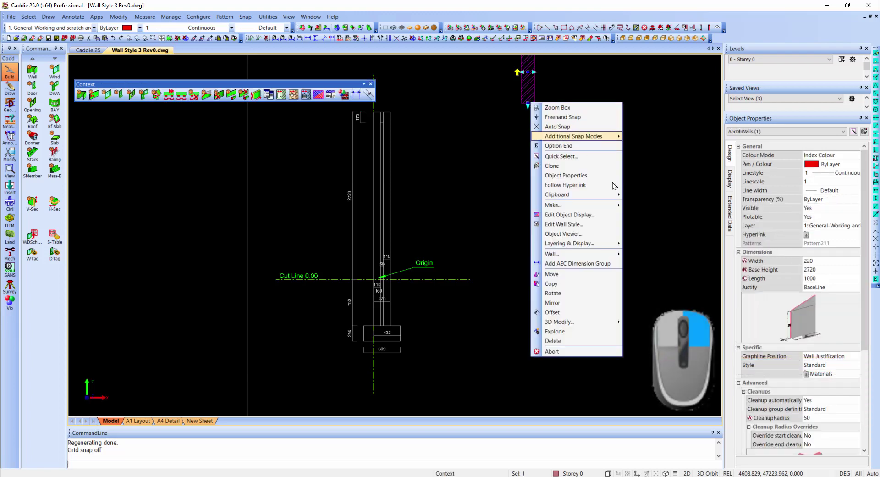
pyautogui.click(611, 253)
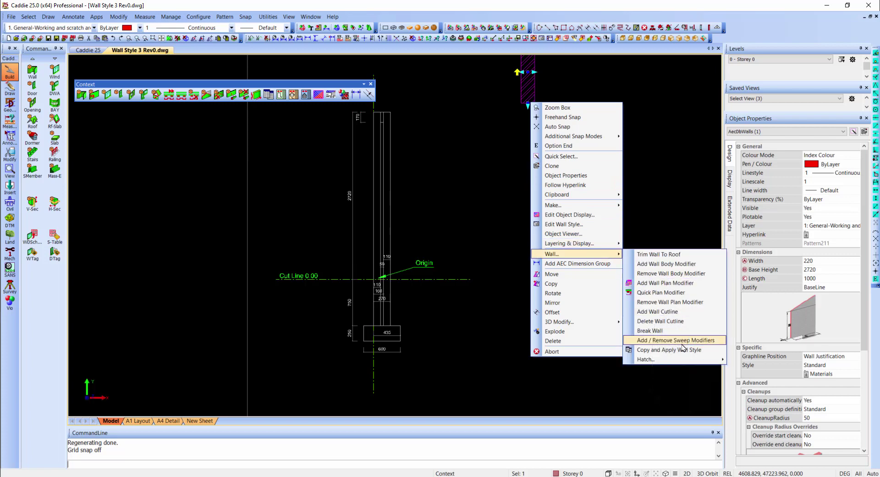
pyautogui.click(710, 350)
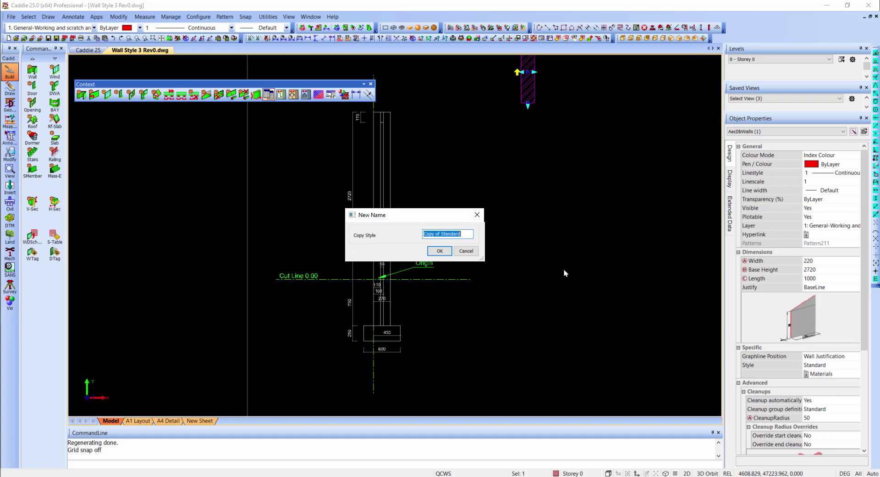
pyautogui.hotkey('ctrl', 'v')
pyautogui.press('Home')
pyautogui.moveTo(485, 237); pyautogui.dragTo(528, 237)
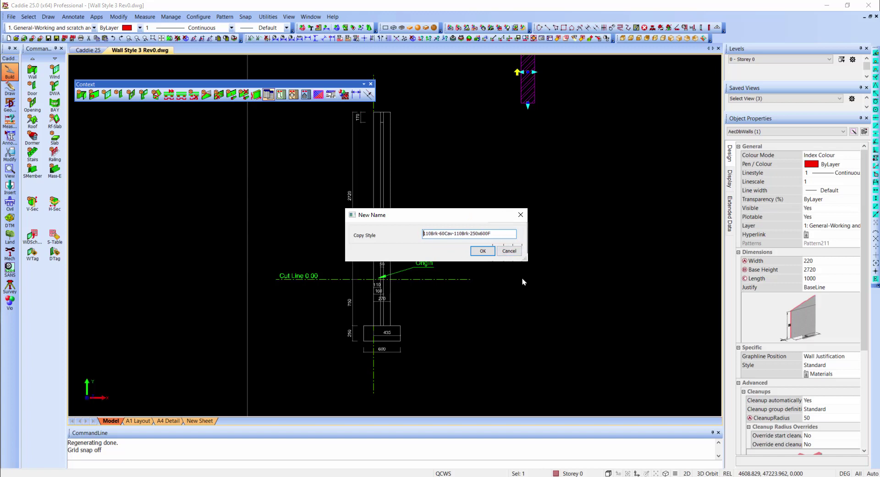
pyautogui.click(481, 252)
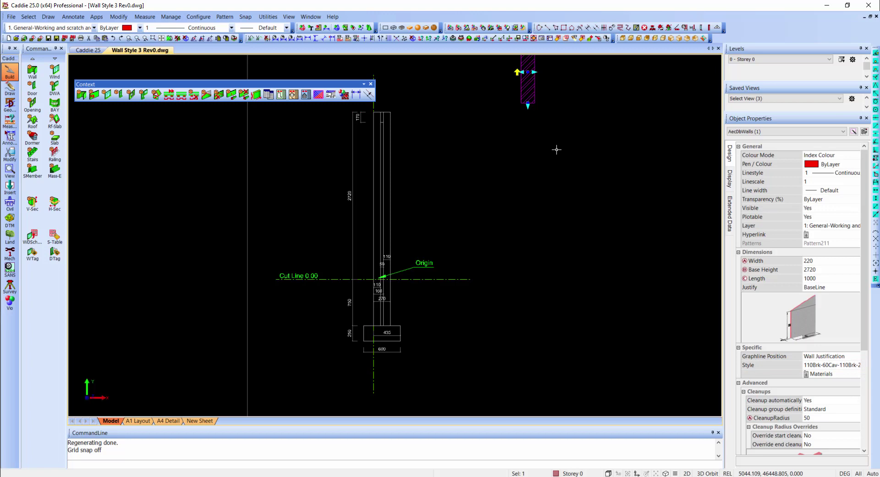
pyautogui.press('Escape')
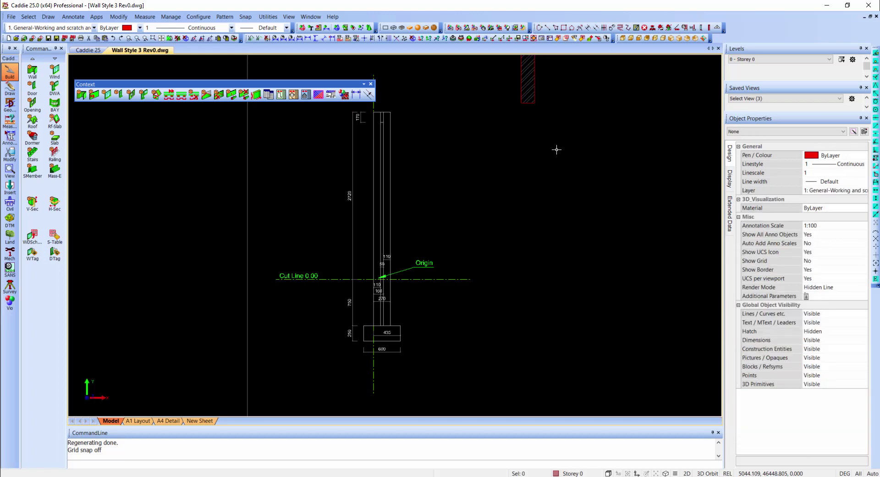
# - Copy the horizontal cut line and vertical centre line from their intersection horizontally across, aligned with the new wall's left face
pyautogui.doubleClick(527, 80)
pyautogui.click(336, 279)
pyautogui.click(374, 370)
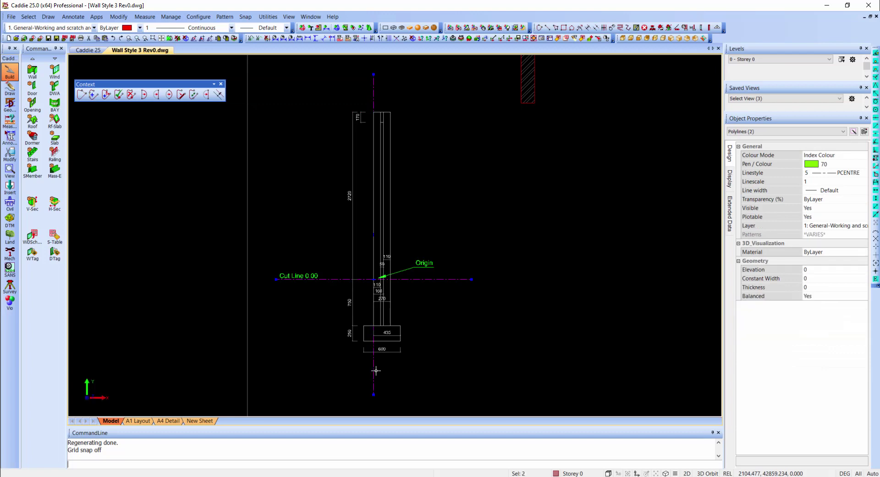
pyautogui.rightClick(417, 248)
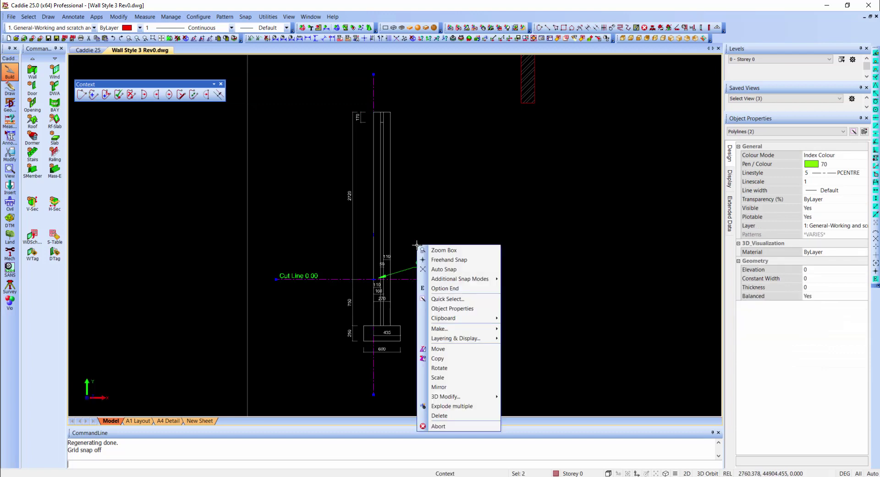
pyautogui.click(453, 360)
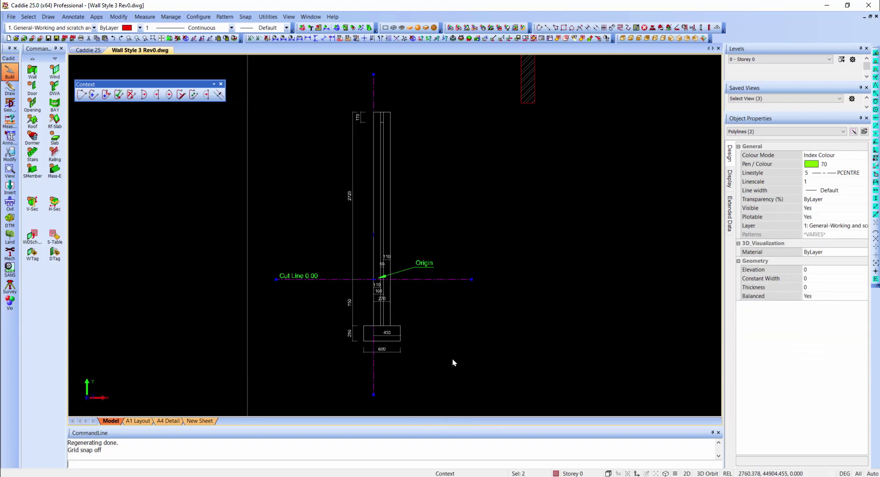
pyautogui.click(372, 281)
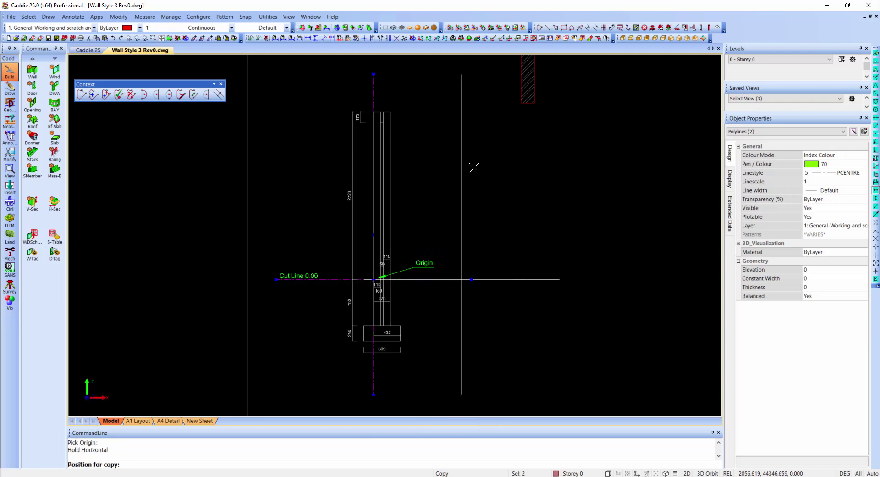
pyautogui.click(518, 107)
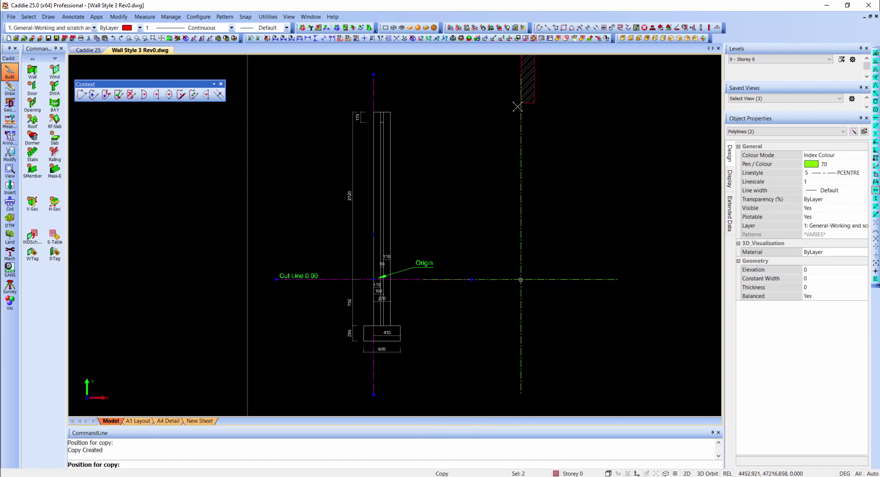
pyautogui.press('Escape')
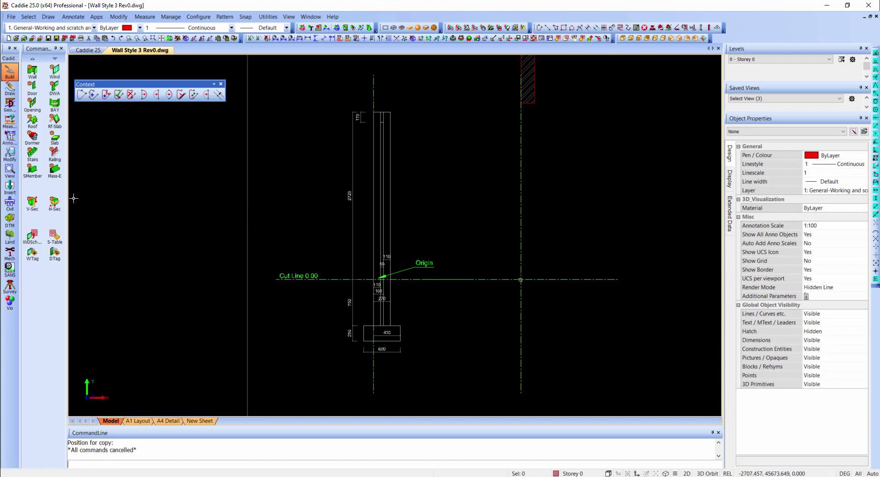
# - Create a quick vertical section across the new wall and place it at the intersection of the copied centre line and cut line
pyautogui.click(32, 201)
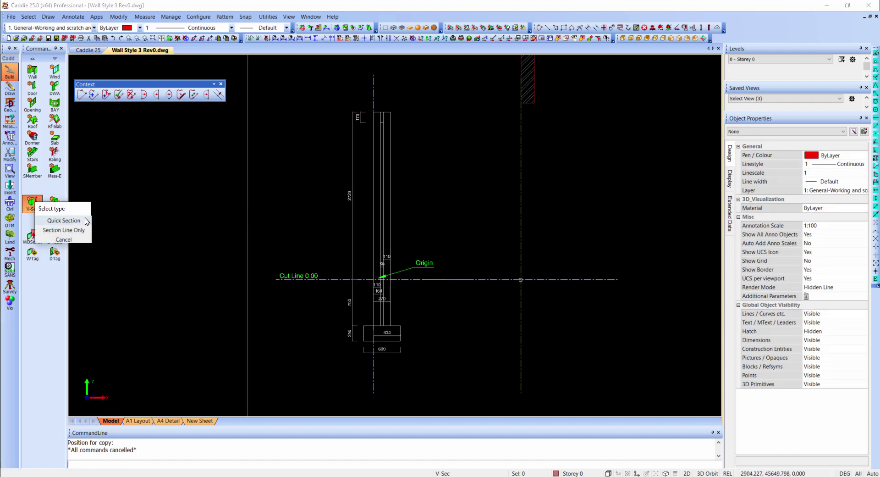
pyautogui.click(64, 220)
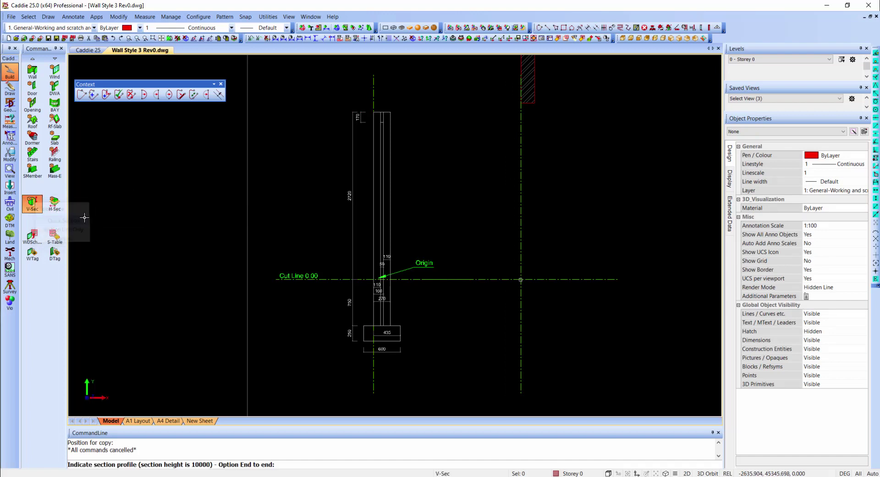
pyautogui.click(511, 149)
pyautogui.click(561, 149)
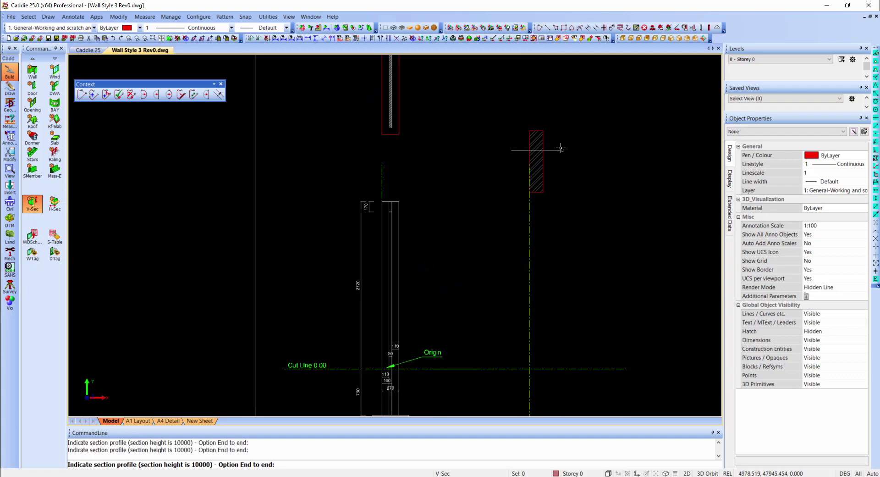
pyautogui.rightClick(561, 148)
pyautogui.click(595, 200)
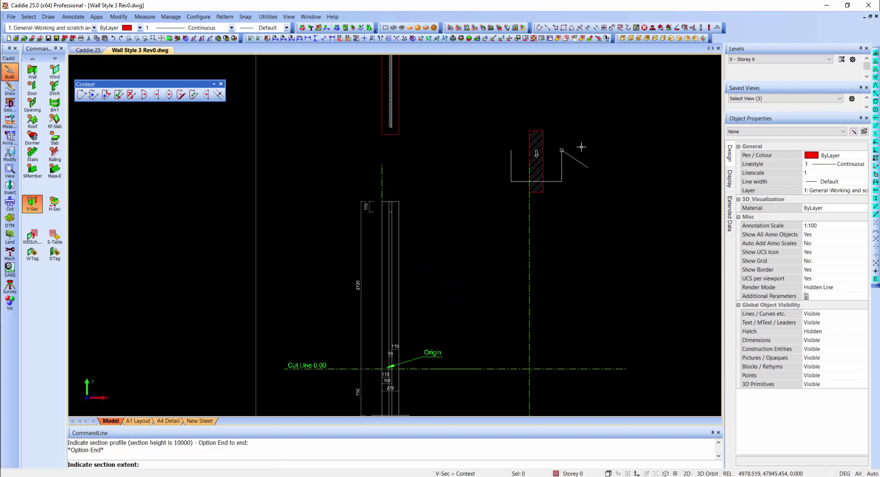
pyautogui.click(574, 119)
pyautogui.scroll(-2, 538, 128)
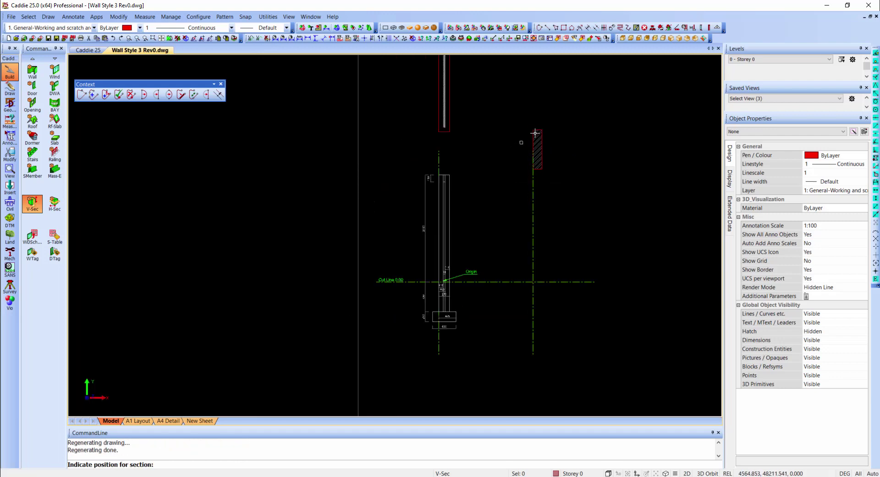
pyautogui.click(532, 280)
pyautogui.scroll(2, 560, 256)
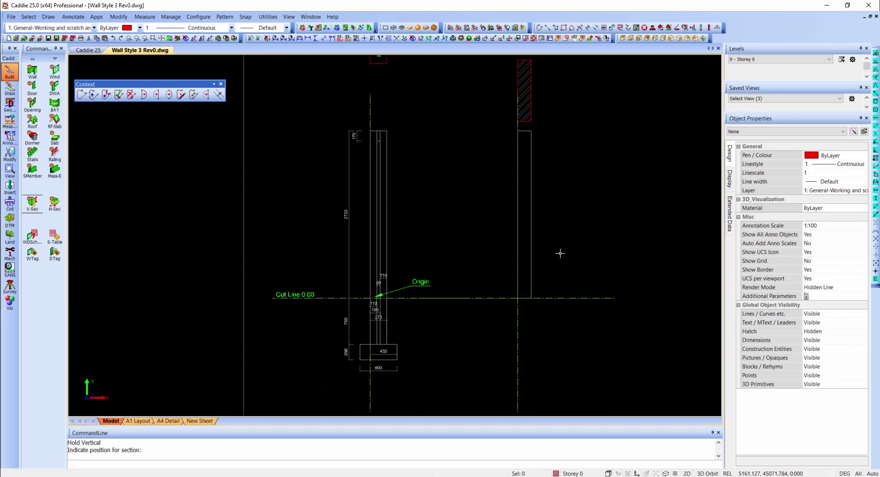
pyautogui.moveTo(380, 210); pyautogui.dragTo(385, 191, button='middle')
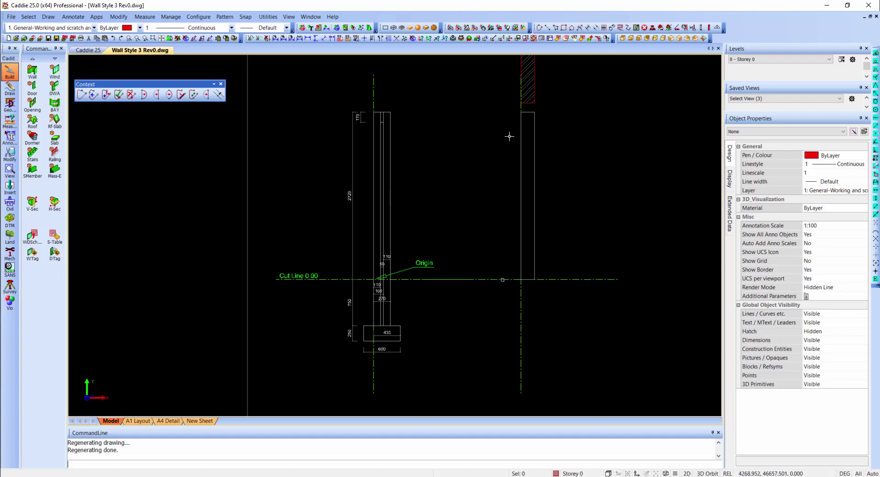
# - Set the new wall's bottom cut line to an offset of -1000
pyautogui.click(532, 97)
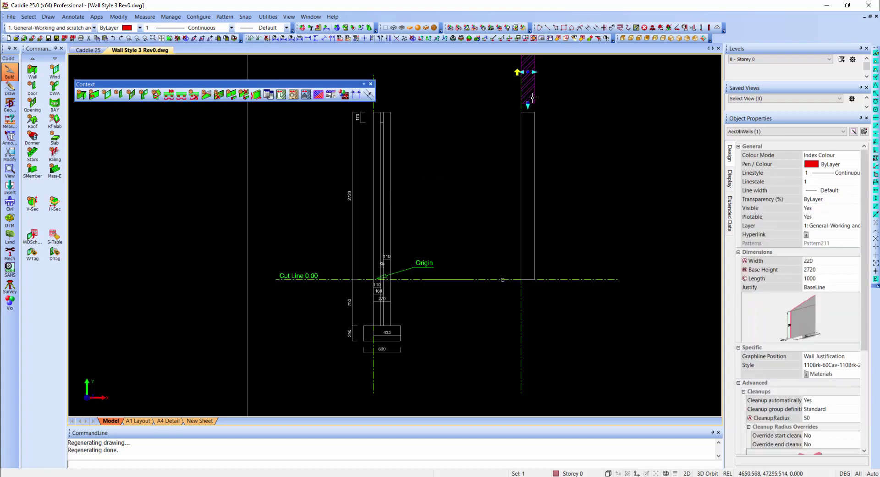
pyautogui.click(205, 95)
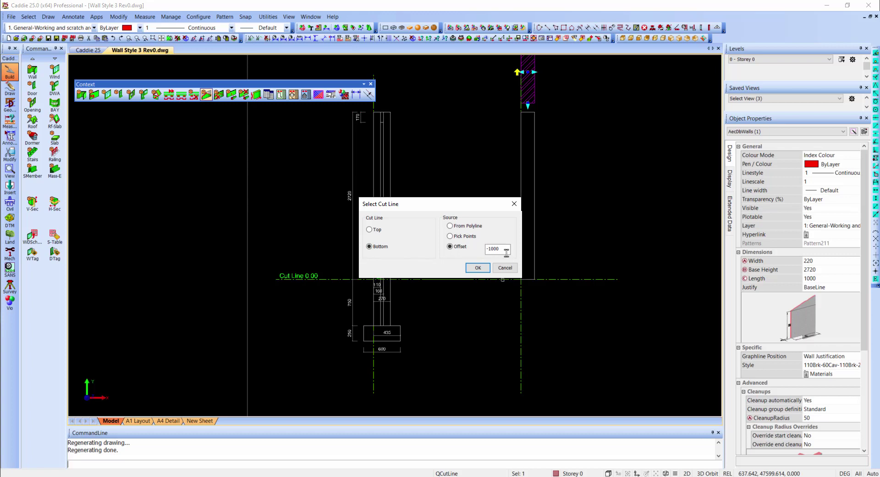
pyautogui.click(478, 268)
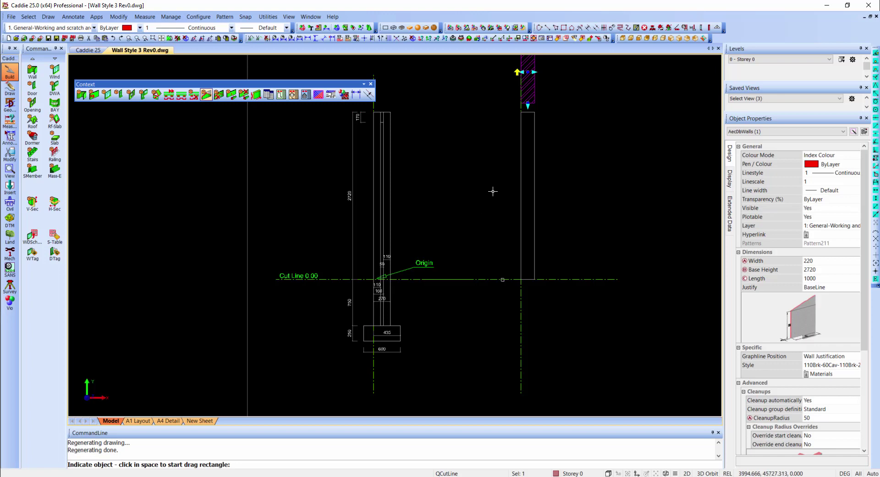
pyautogui.moveTo(502, 181); pyautogui.dragTo(502, 259, button='middle')
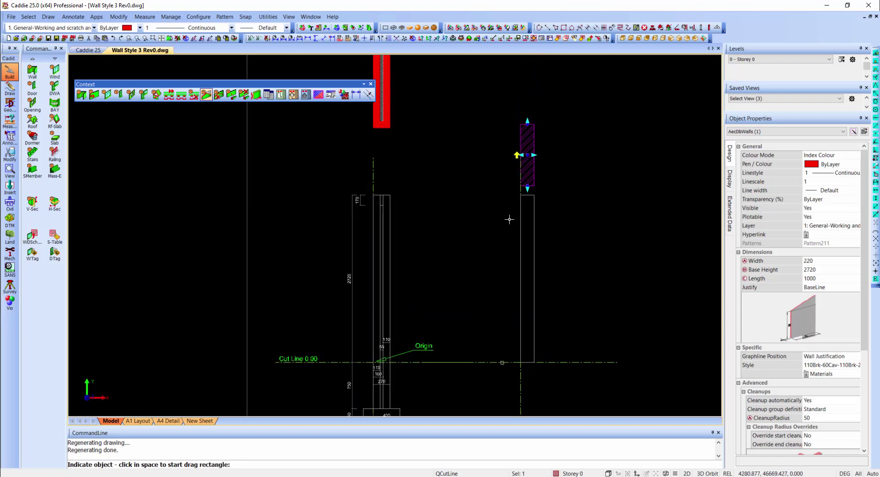
pyautogui.press('Escape')
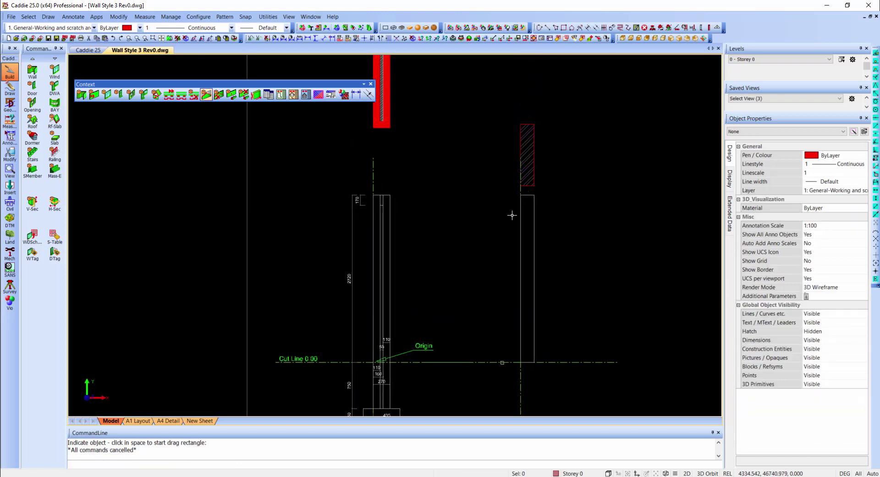
# - Show the section line through the new wall and set its lower extension to 1000
pyautogui.click(461, 39)
pyautogui.click(551, 143)
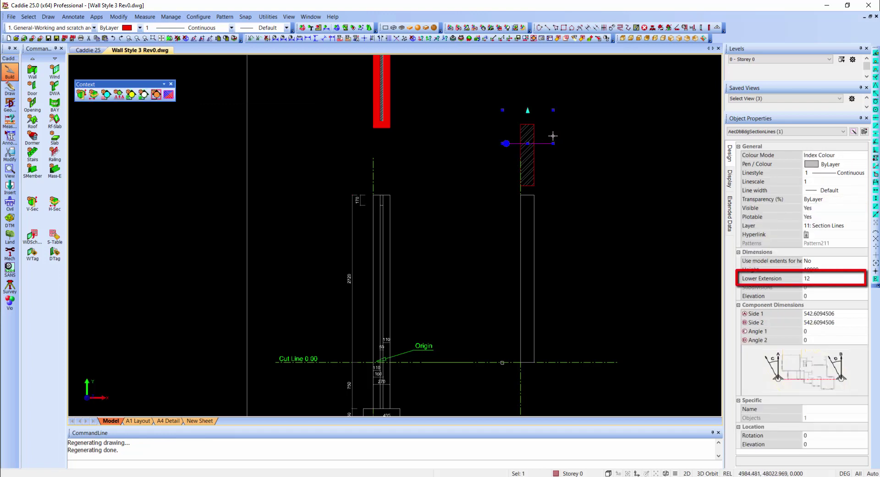
pyautogui.click(807, 278)
pyautogui.write('1000')
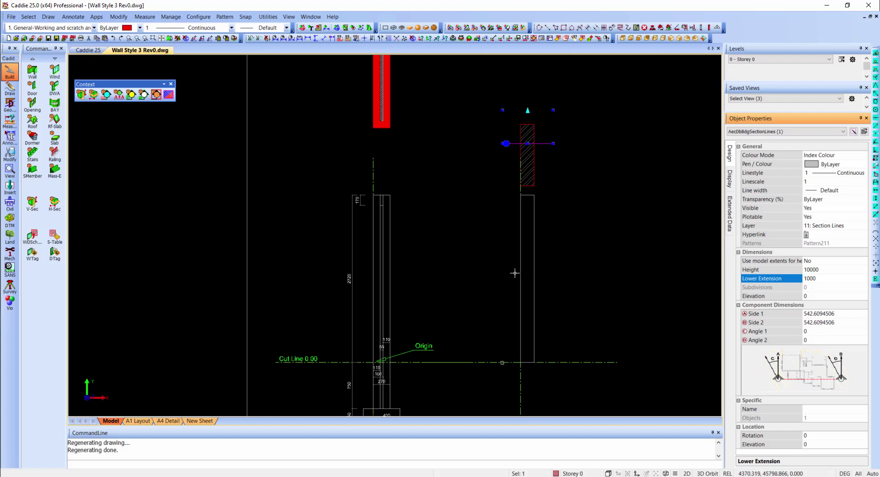
pyautogui.scroll(-3, 596, 192)
pyautogui.click(582, 155)
pyautogui.press('Escape')
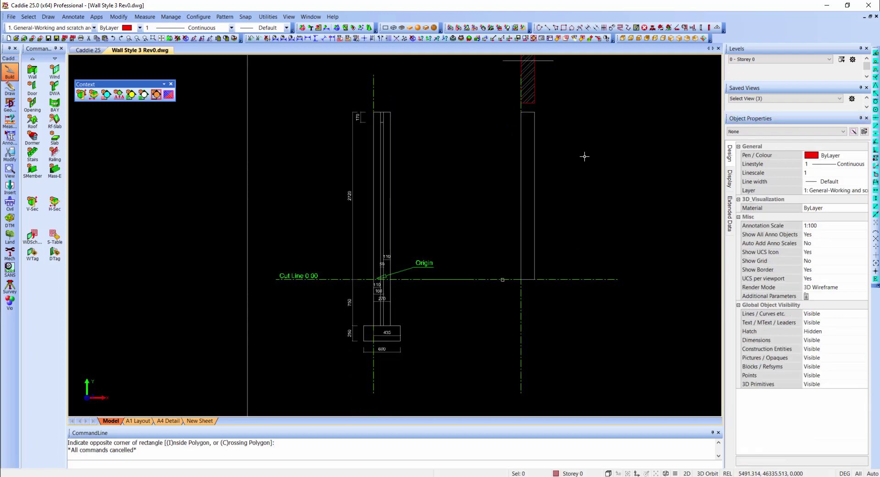
# - Refresh the new wall's vertical section so it takes up the extended section depth
pyautogui.click(535, 188)
pyautogui.rightClick(535, 189)
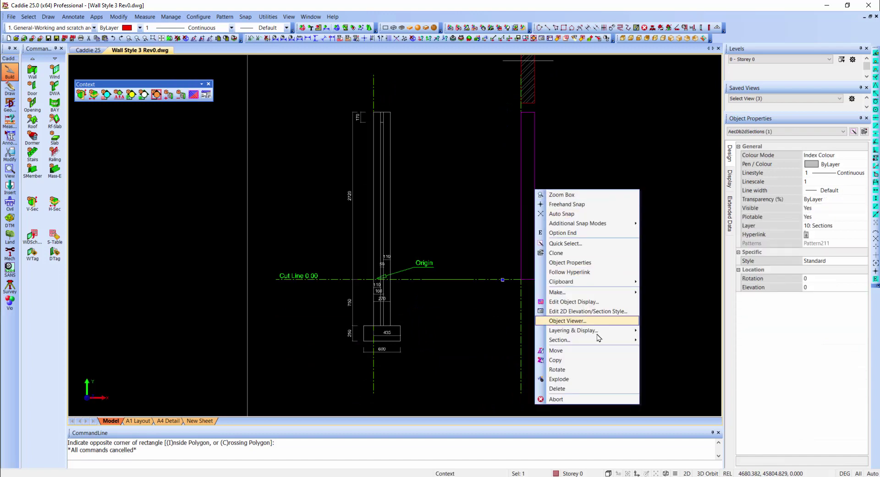
pyautogui.moveTo(596, 340)
pyautogui.click(667, 341)
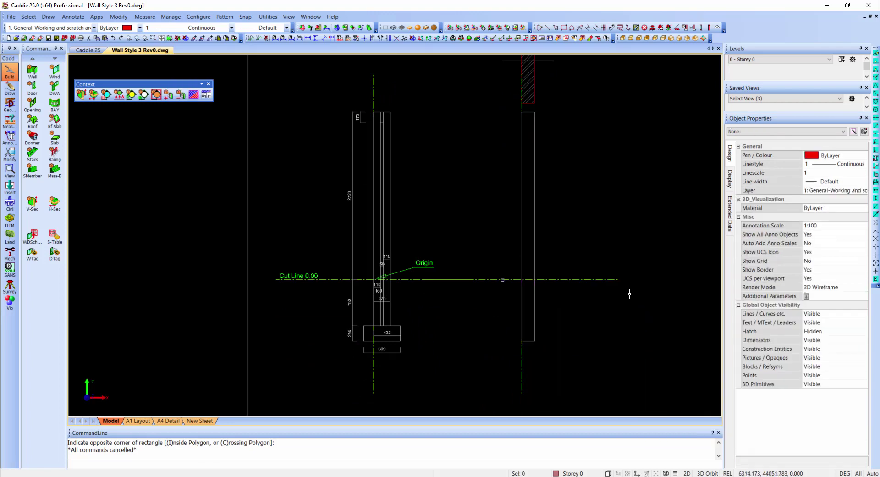
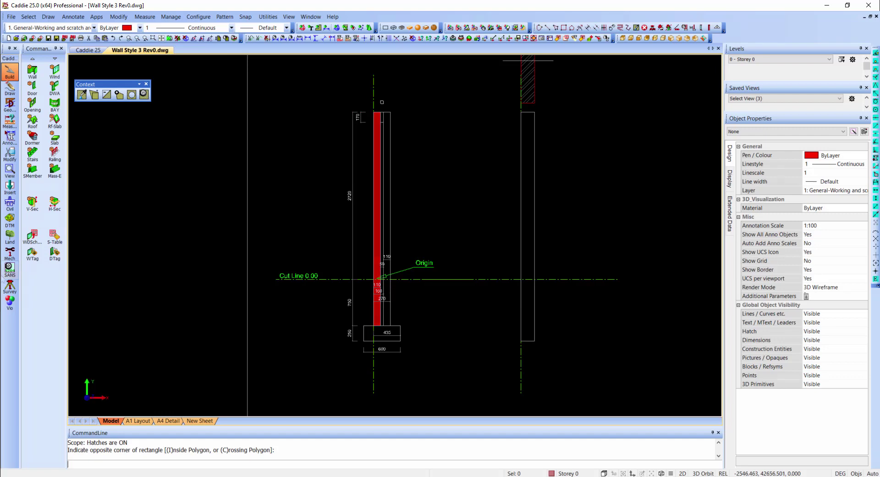
# - In the new wall's style, rename the existing component Brick and set its priority to 800 and its function to Structural
pyautogui.rightClick(537, 95)
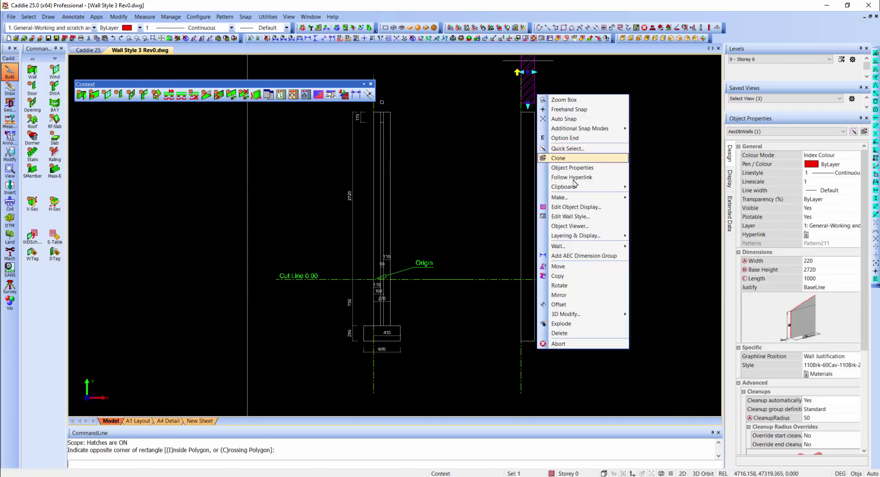
pyautogui.click(600, 216)
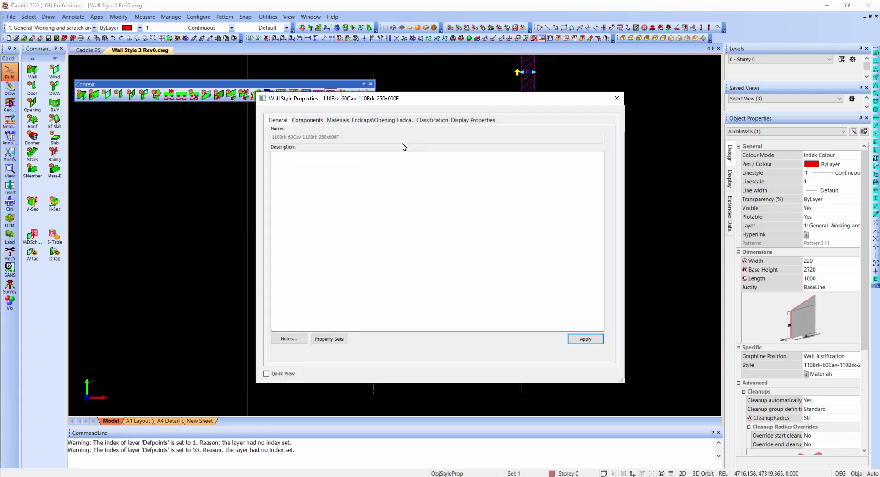
pyautogui.click(317, 121)
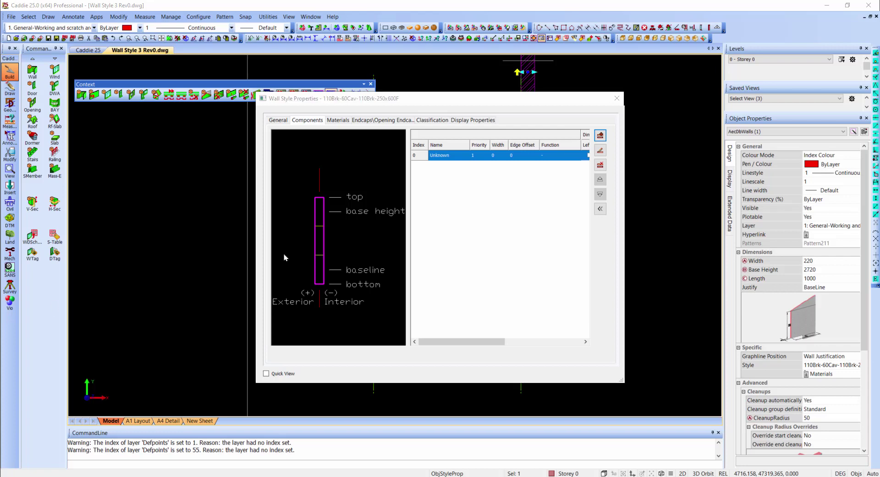
pyautogui.doubleClick(450, 157)
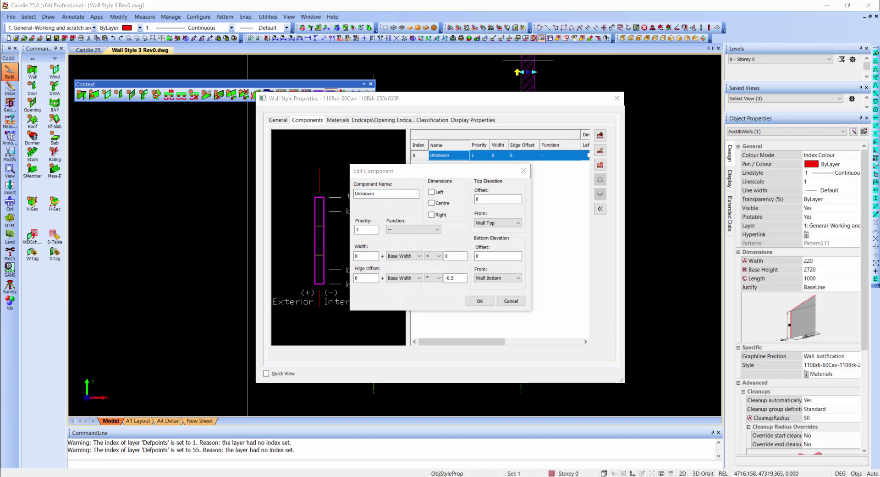
pyautogui.click(342, 201)
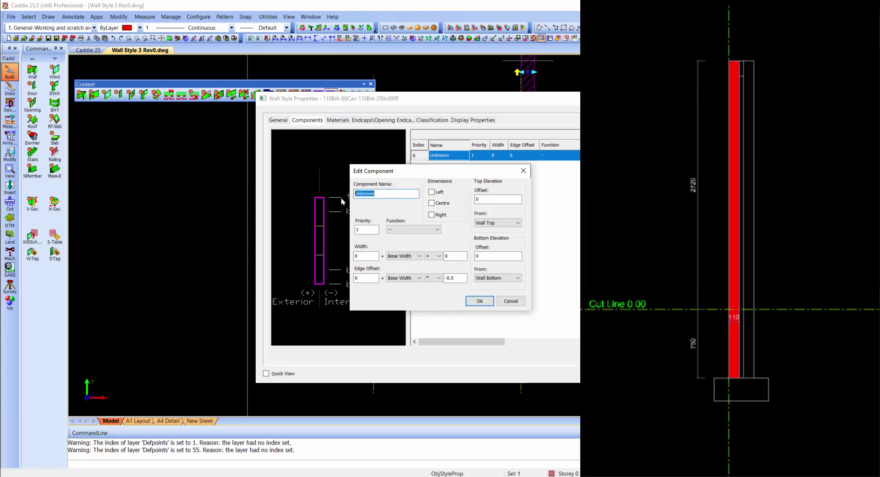
pyautogui.write('Brick')
pyautogui.press('Tab')
pyautogui.write('800')
pyautogui.click(438, 229)
pyautogui.click(412, 242)
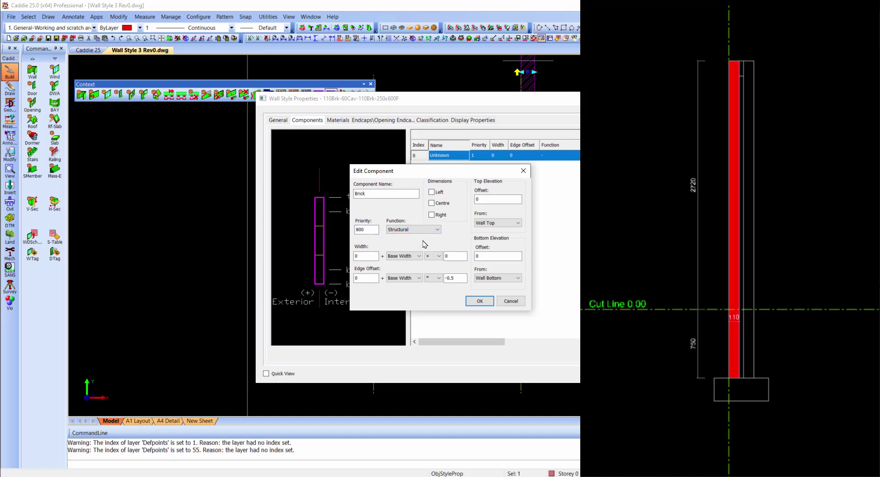
# - Set the Brick component's width to 110 and edge offset to -110, replacing Base Width with 0 for both
pyautogui.doubleClick(373, 255)
pyautogui.write('110')
pyautogui.click(413, 255)
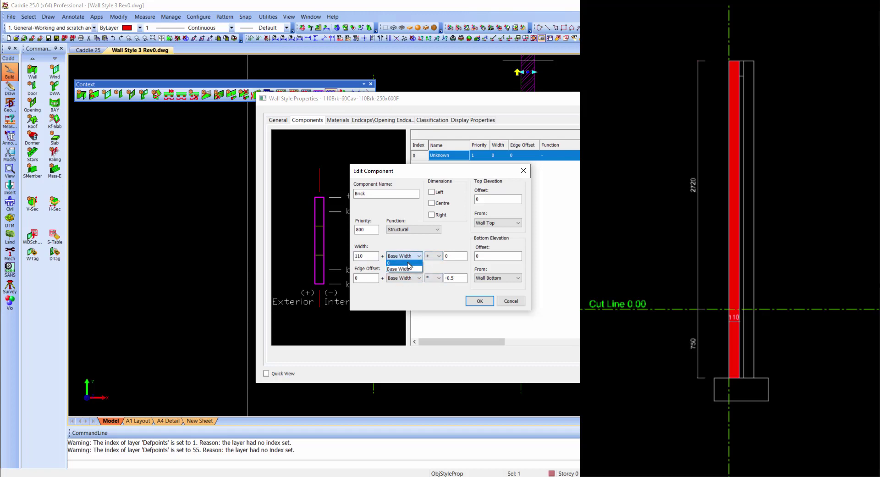
pyautogui.click(408, 262)
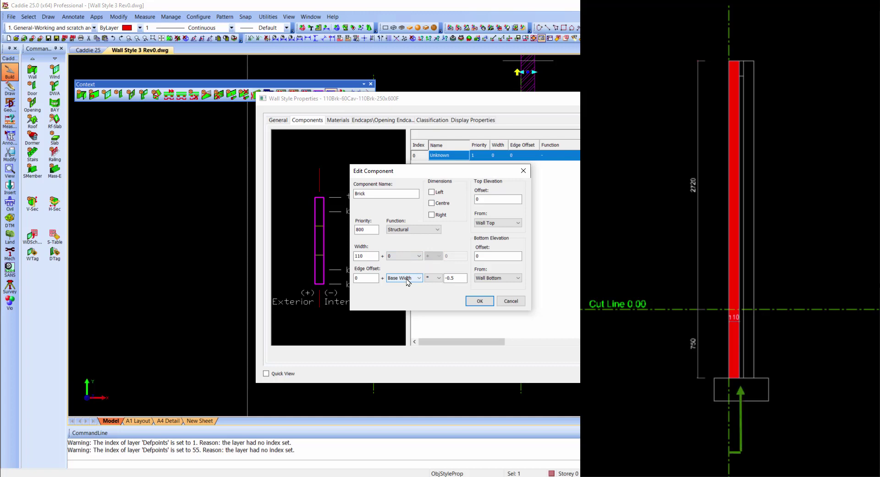
pyautogui.doubleClick(372, 278)
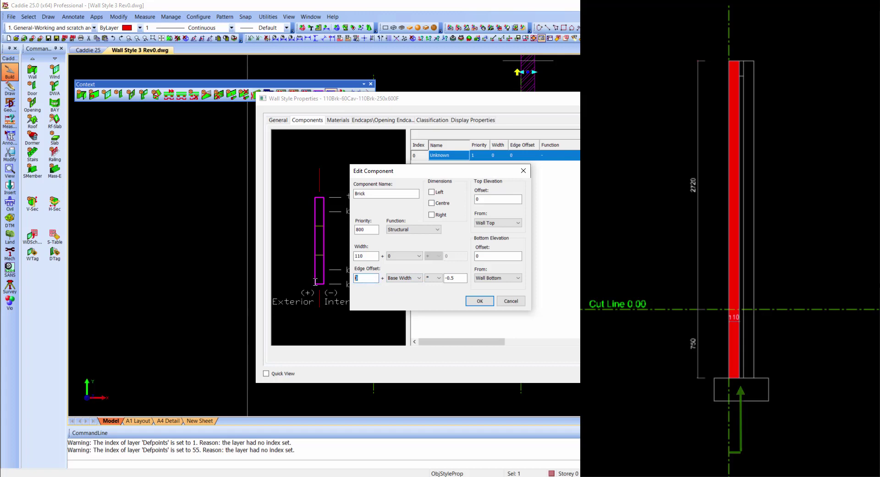
pyautogui.write('-110')
pyautogui.click(417, 278)
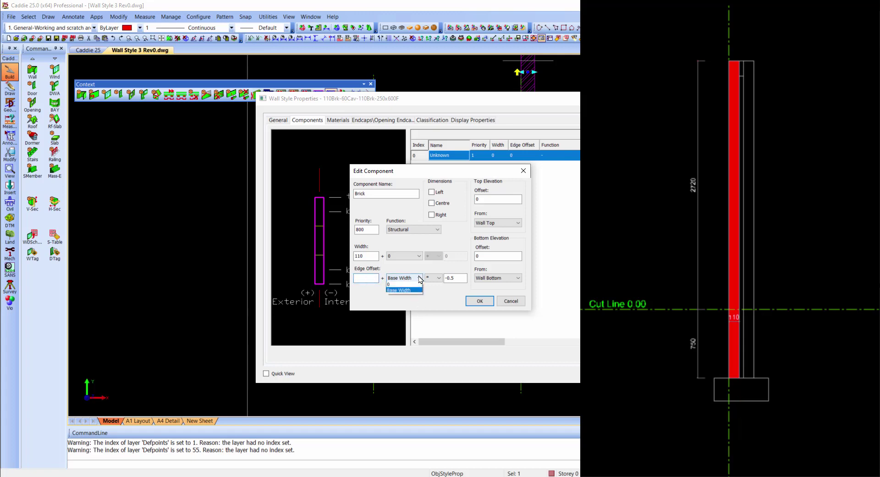
pyautogui.click(414, 286)
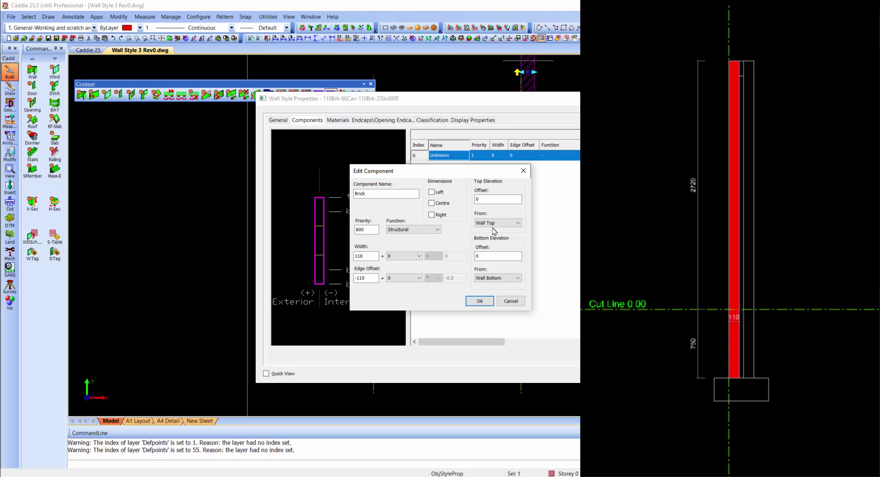
# - Set the Brick component's bottom elevation offset to 0 from Wall Bottom, accept the component and close the wall style
pyautogui.press('Tab')
pyautogui.doubleClick(493, 255)
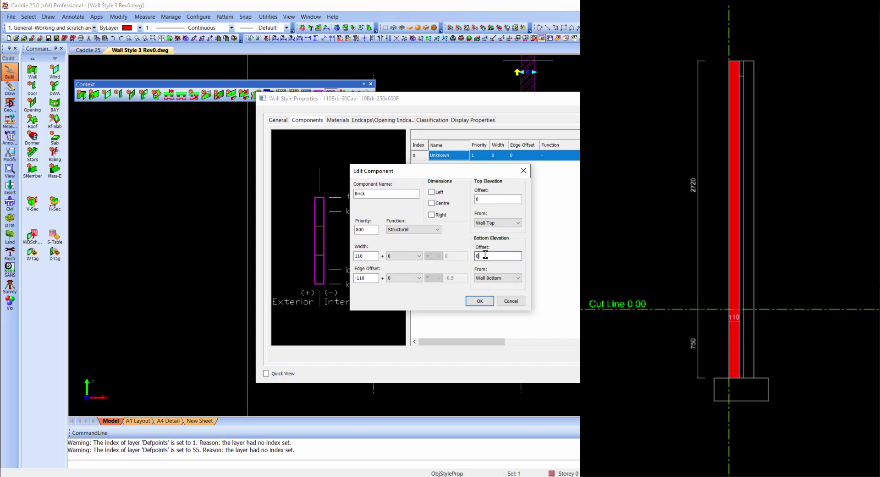
pyautogui.write('-750')
pyautogui.click(481, 301)
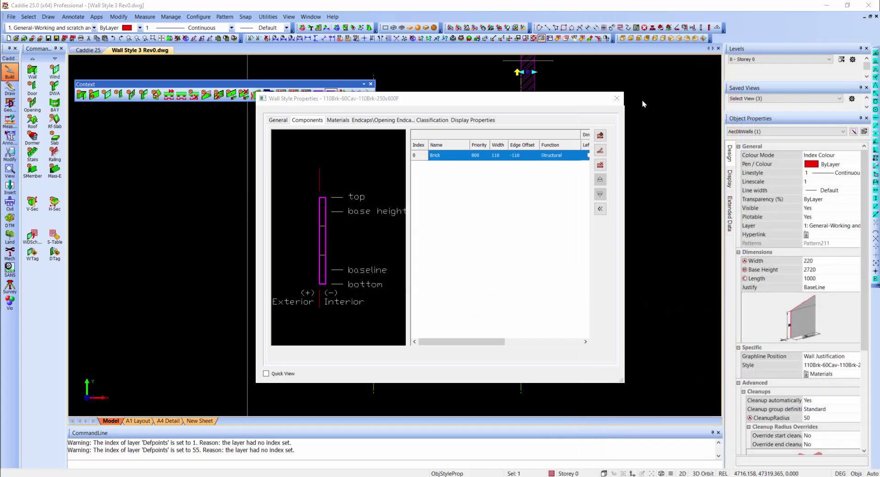
pyautogui.press('Escape')
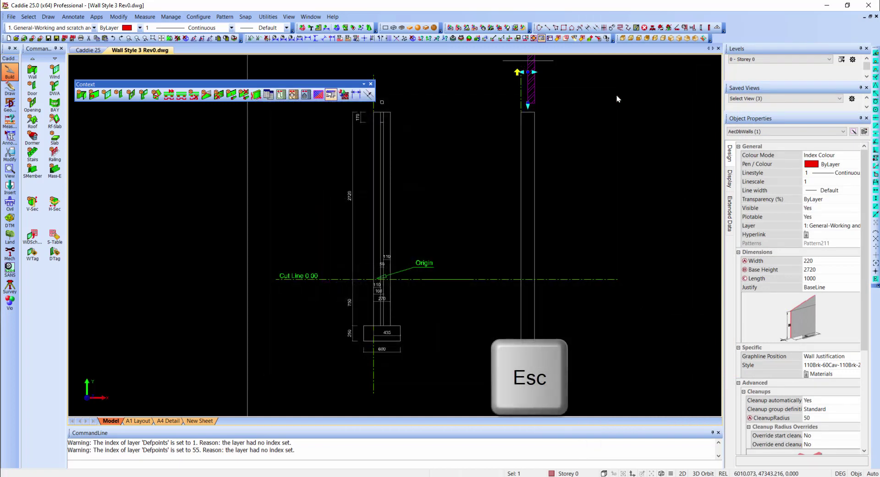
pyautogui.press('Escape')
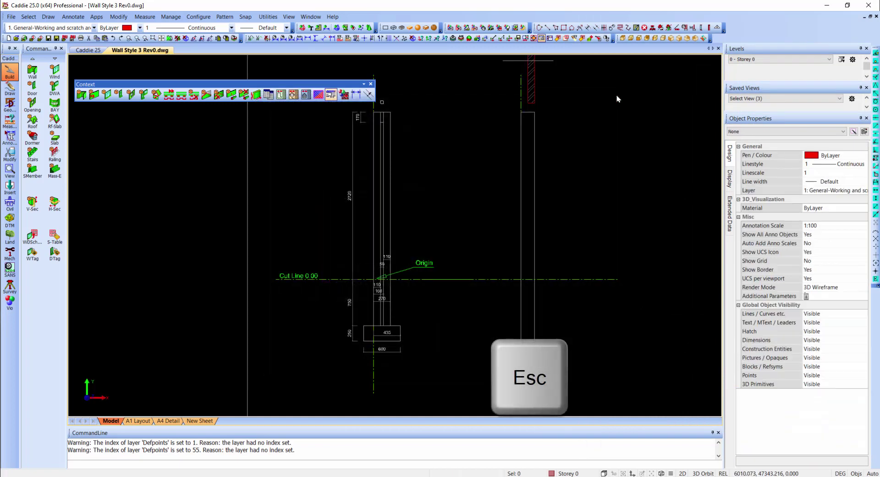
# - Refresh the vertical section to match the edited Brick component, and clear the selection
pyautogui.click(536, 177)
pyautogui.rightClick(535, 177)
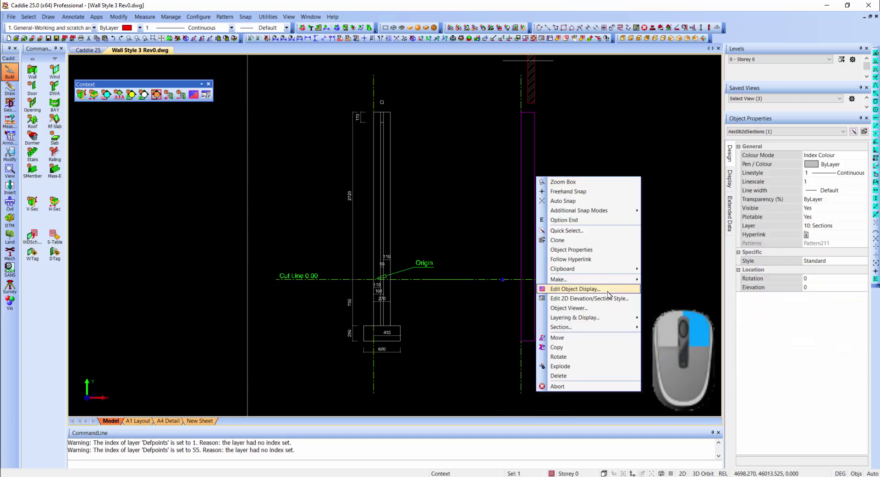
pyautogui.moveTo(622, 326)
pyautogui.click(661, 327)
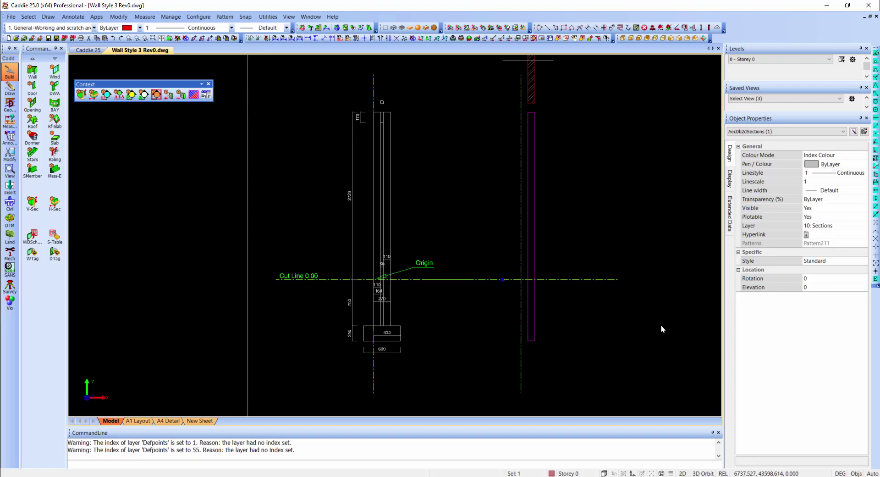
pyautogui.press('Escape')
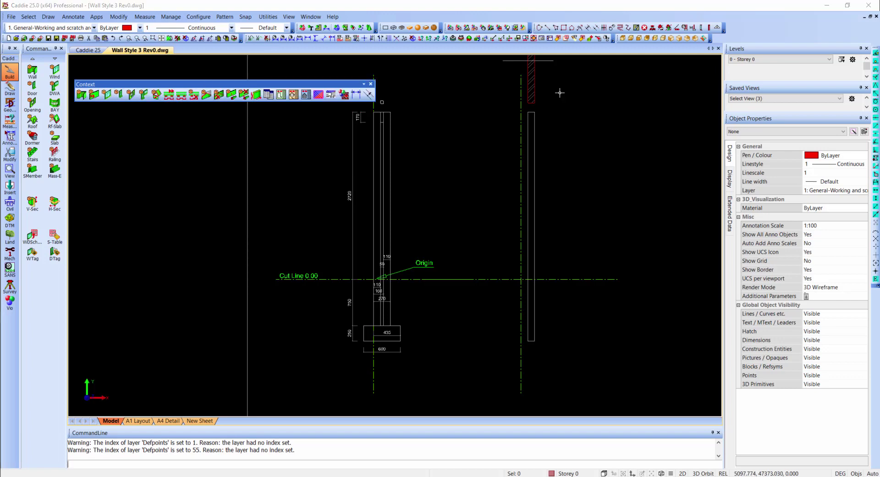
# - Add a second component to the wall style, named Cavity, with priority 905 and function Non-Structural
pyautogui.click(538, 92)
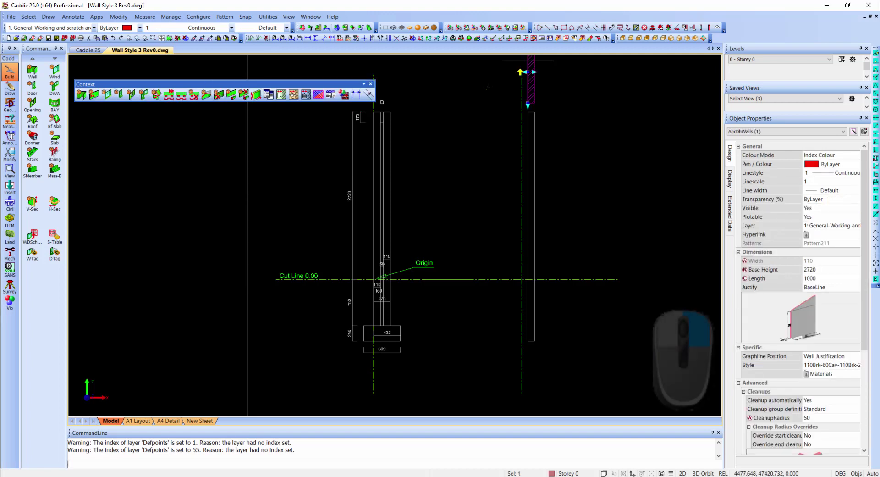
pyautogui.rightClick(465, 87)
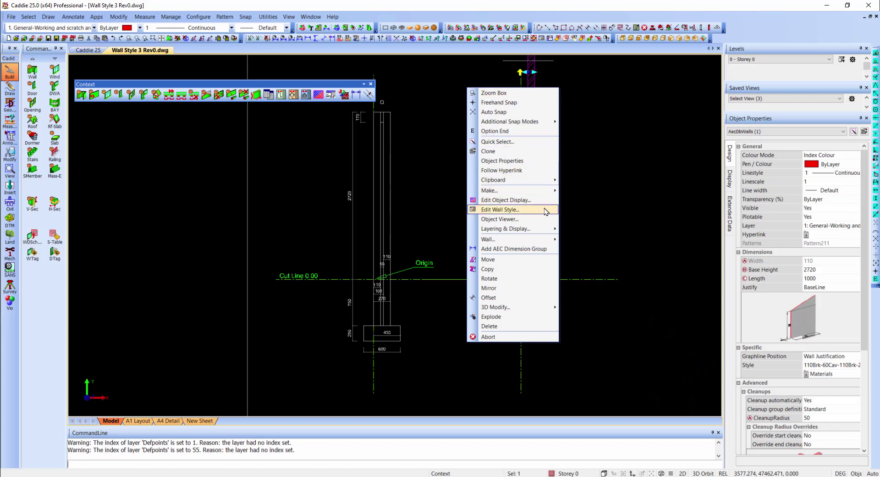
pyautogui.click(545, 210)
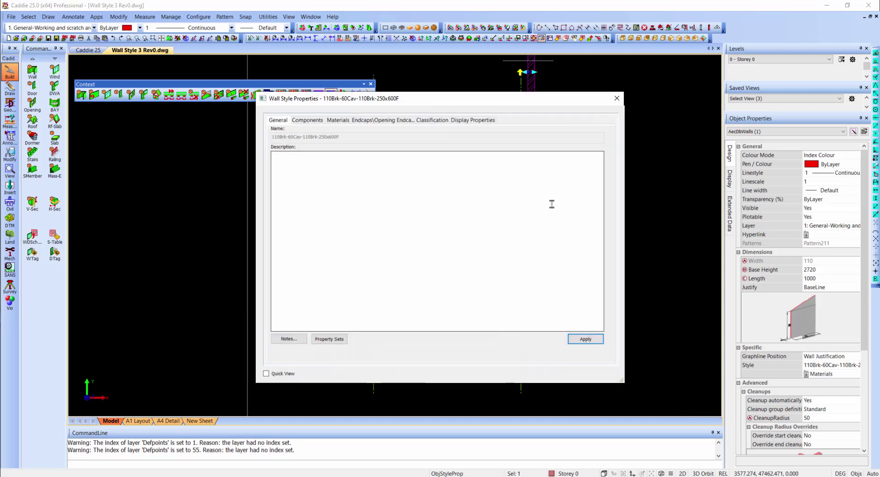
pyautogui.click(314, 121)
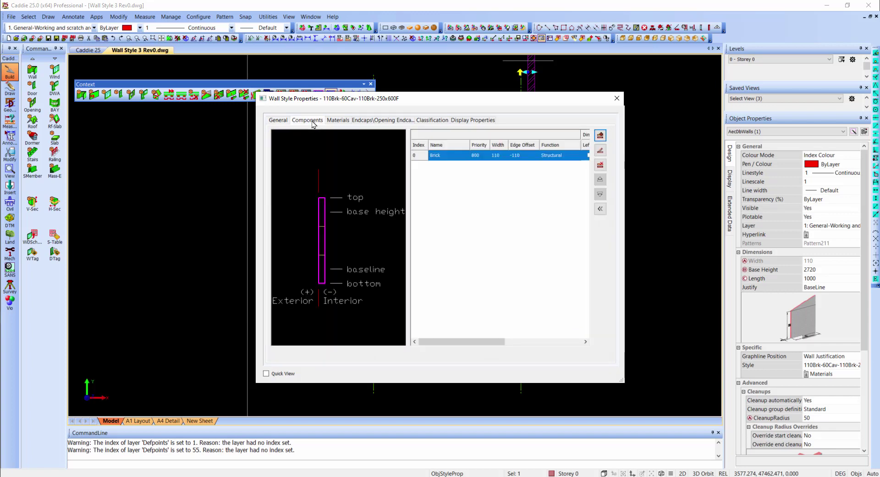
pyautogui.click(600, 136)
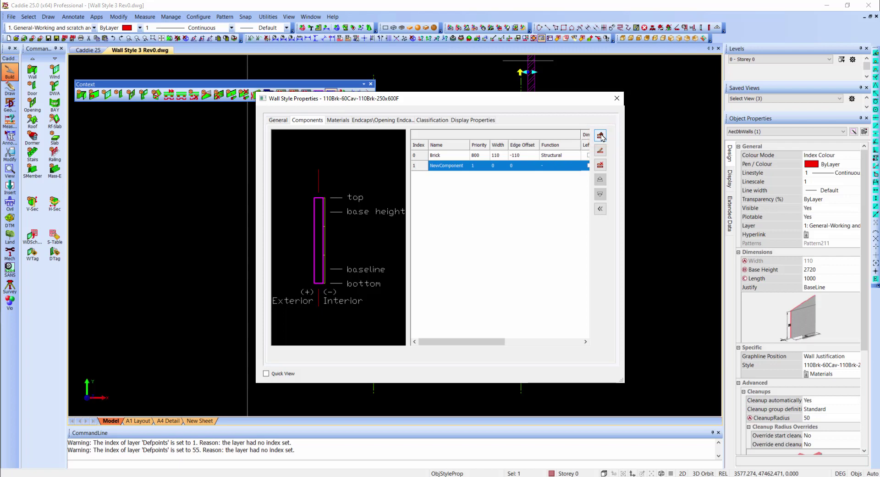
pyautogui.doubleClick(458, 166)
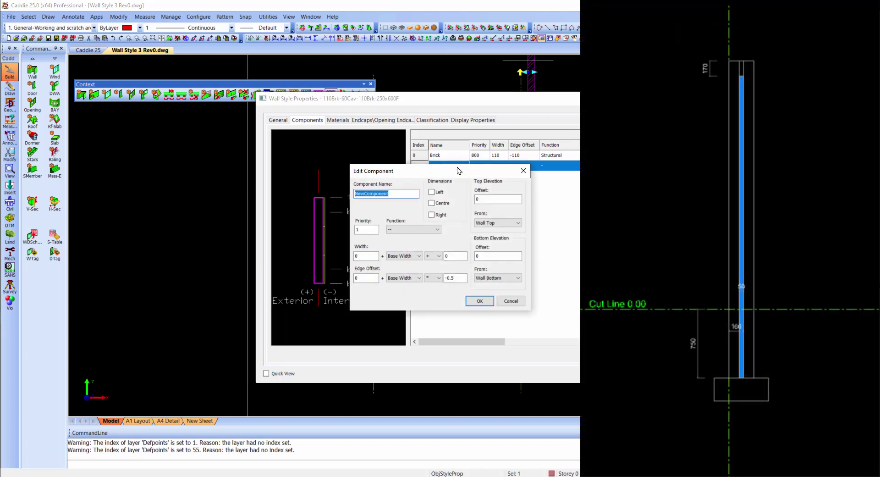
pyautogui.write('Cavity')
pyautogui.doubleClick(366, 229)
pyautogui.write('905')
pyautogui.click(439, 230)
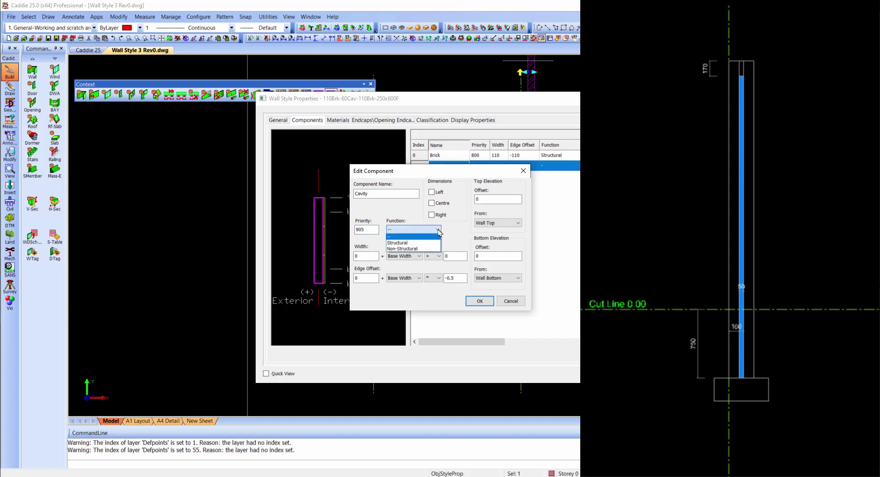
pyautogui.click(419, 248)
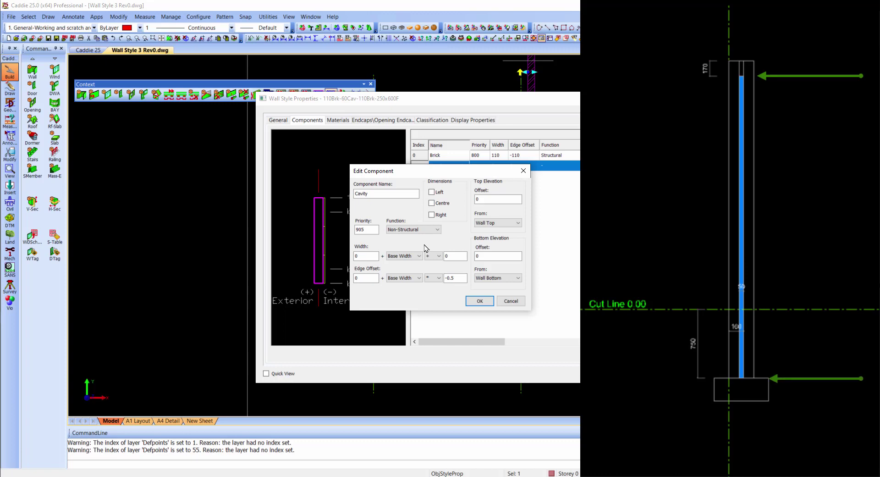
# - Set the Cavity component's width to 50 and edge offset to -160, replacing Base Width with 0 for both
pyautogui.click(360, 255)
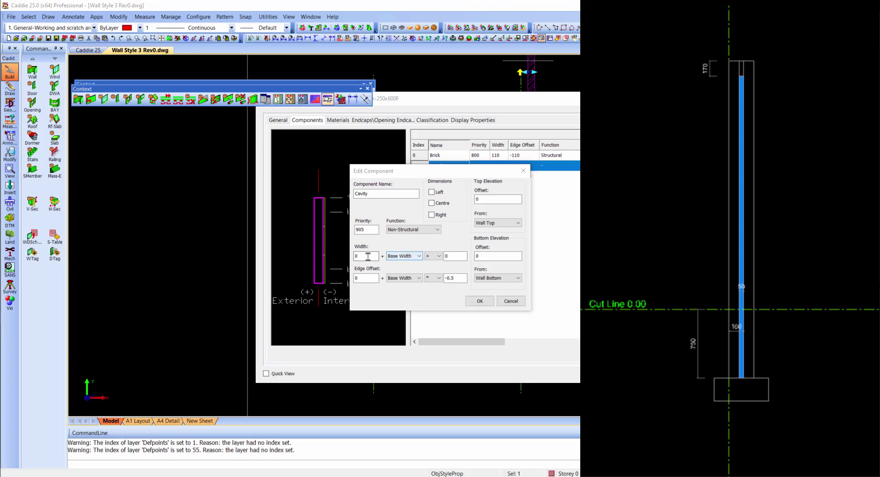
pyautogui.write('50')
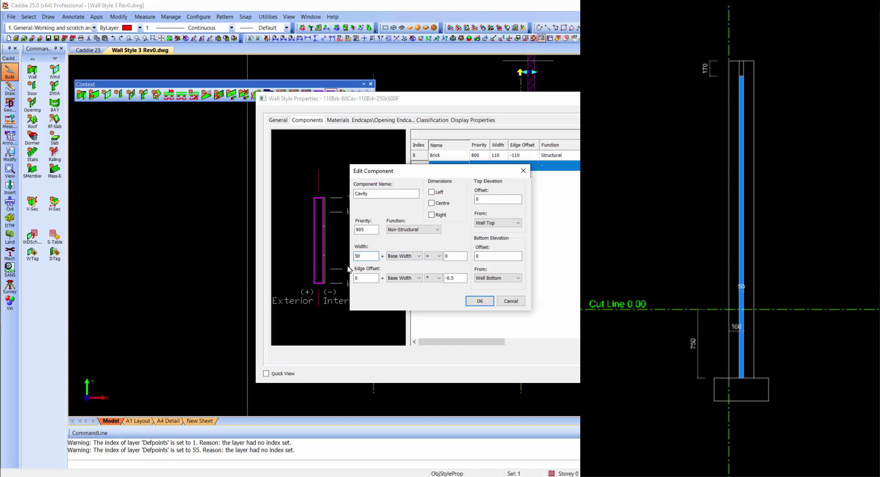
pyautogui.click(419, 256)
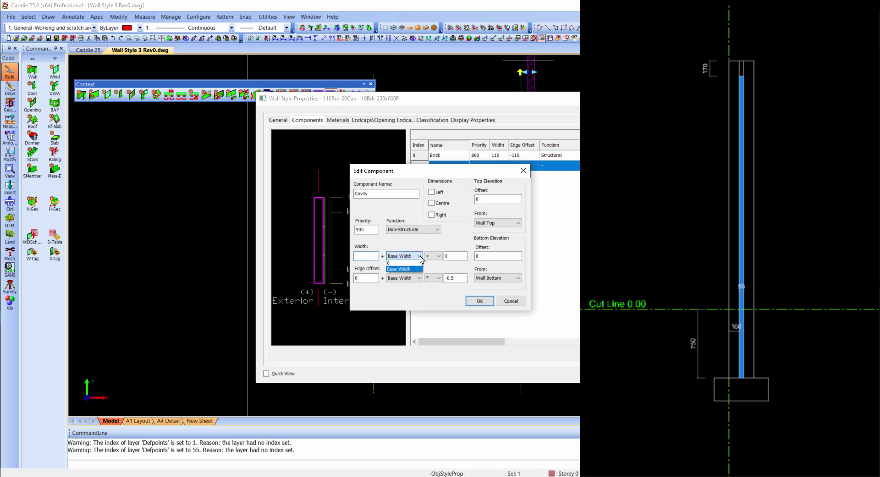
pyautogui.click(398, 263)
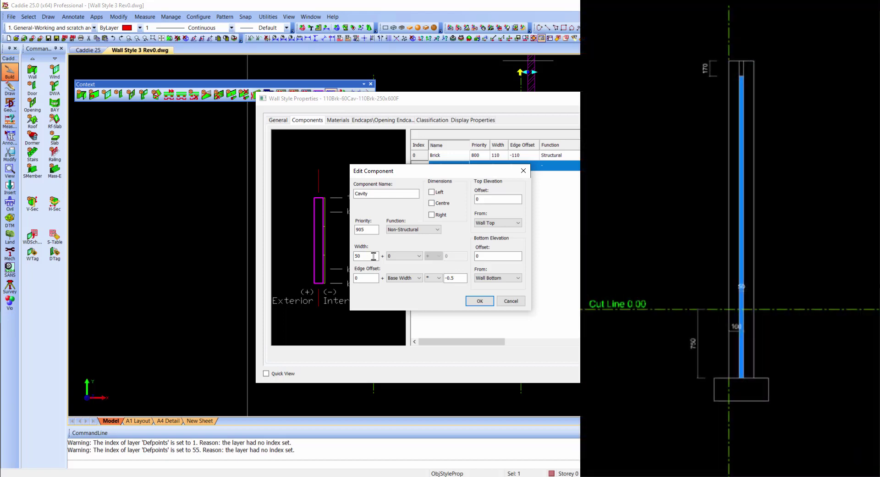
pyautogui.click(369, 278)
pyautogui.write('-160')
pyautogui.click(418, 278)
pyautogui.click(413, 285)
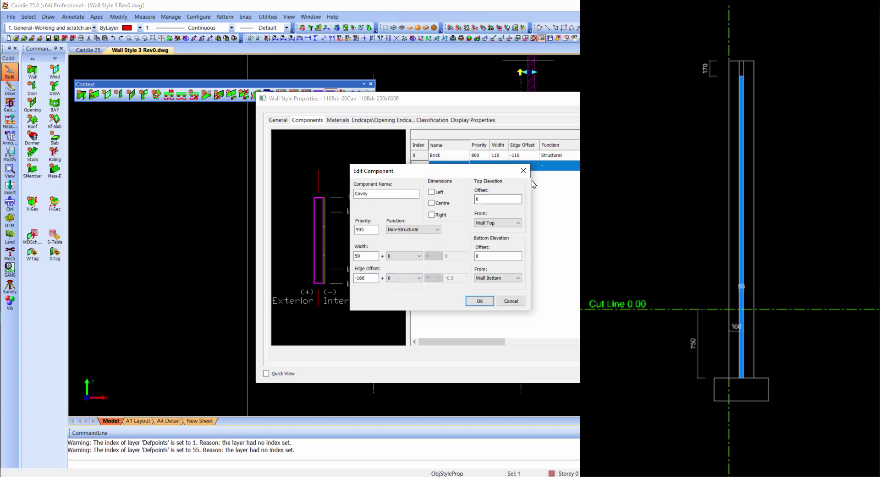
# - Set the Cavity component's top elevation offset to -170 from Wall Top and accept the component
pyautogui.click(493, 200)
pyautogui.press('BackSpace')
pyautogui.write('-170')
pyautogui.click(486, 301)
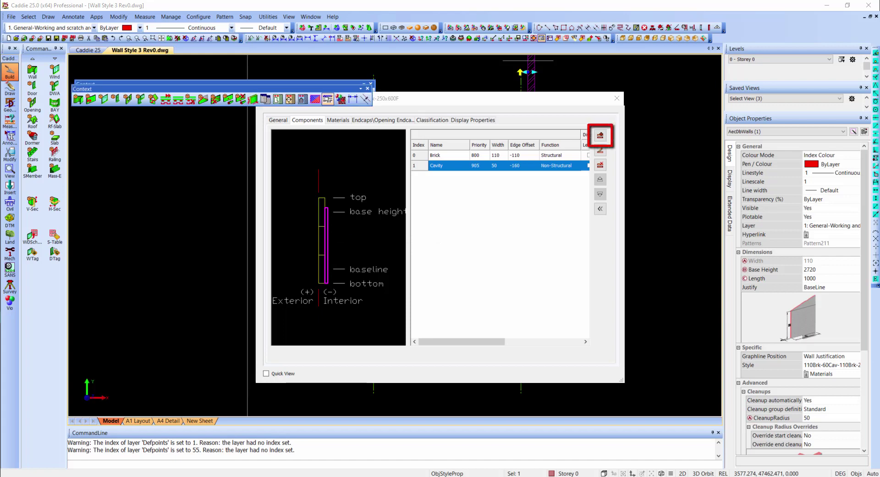
# - Add a third component to the wall style, named Brick, with priority 800 and function Structural
pyautogui.click(600, 135)
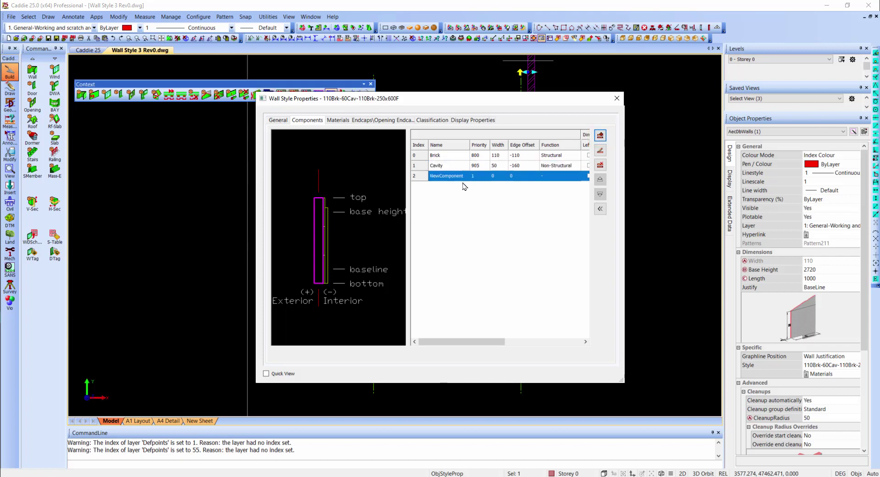
pyautogui.doubleClick(460, 177)
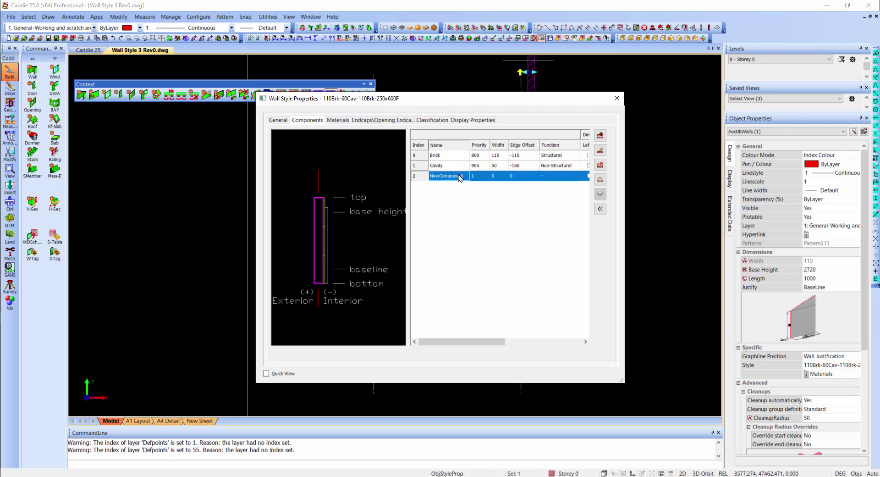
pyautogui.write('Brick')
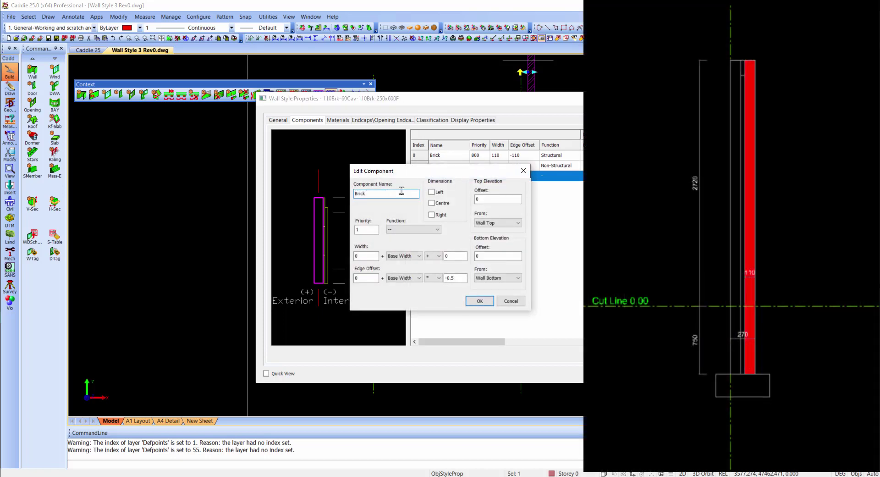
pyautogui.doubleClick(365, 230)
pyautogui.click(413, 230)
pyautogui.click(397, 242)
# - Set the second Brick component's width to 110 and edge offset to -270, replacing Base Width with 0 for both
pyautogui.doubleClick(365, 256)
pyautogui.write('110')
pyautogui.click(414, 256)
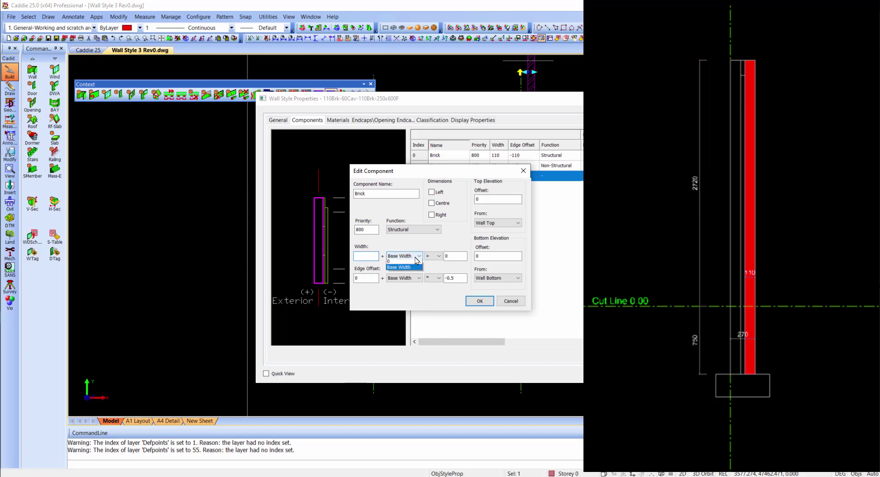
pyautogui.click(414, 262)
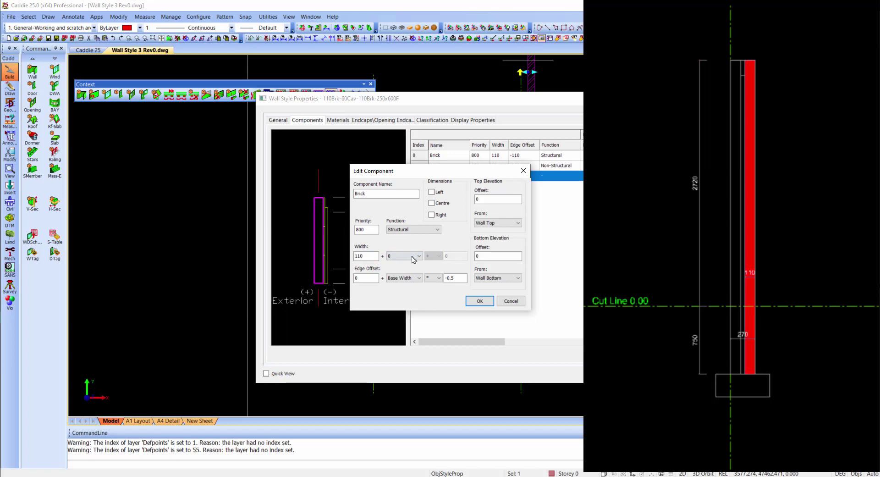
pyautogui.doubleClick(371, 279)
pyautogui.write('-270')
pyautogui.click(418, 278)
pyautogui.click(405, 286)
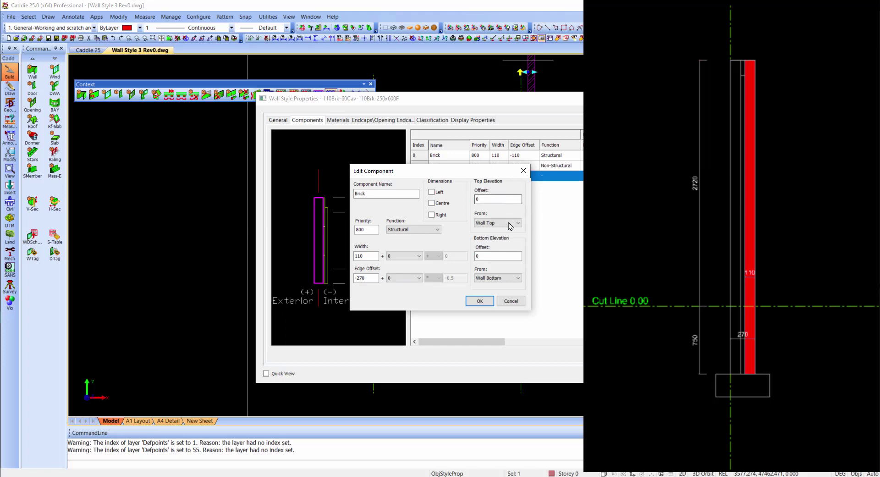
# - Set the second Brick component's bottom elevation offset to -750 and accept the component
pyautogui.doubleClick(500, 255)
pyautogui.write('-750')
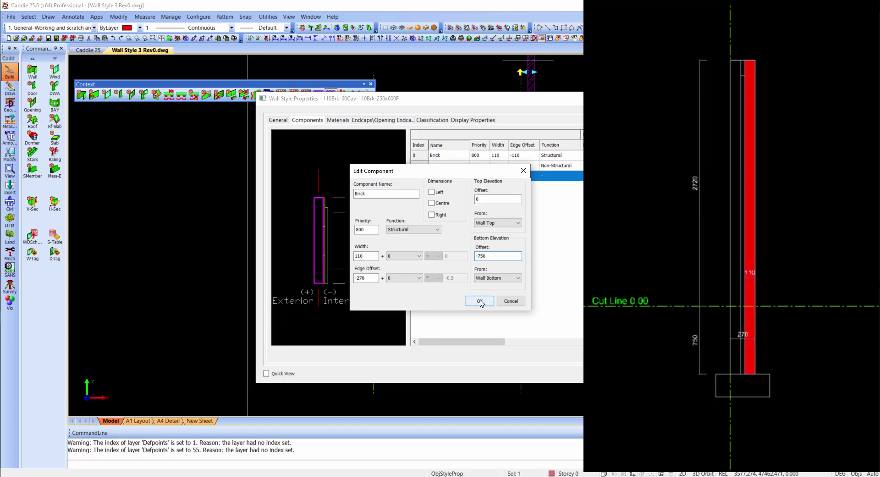
pyautogui.click(480, 300)
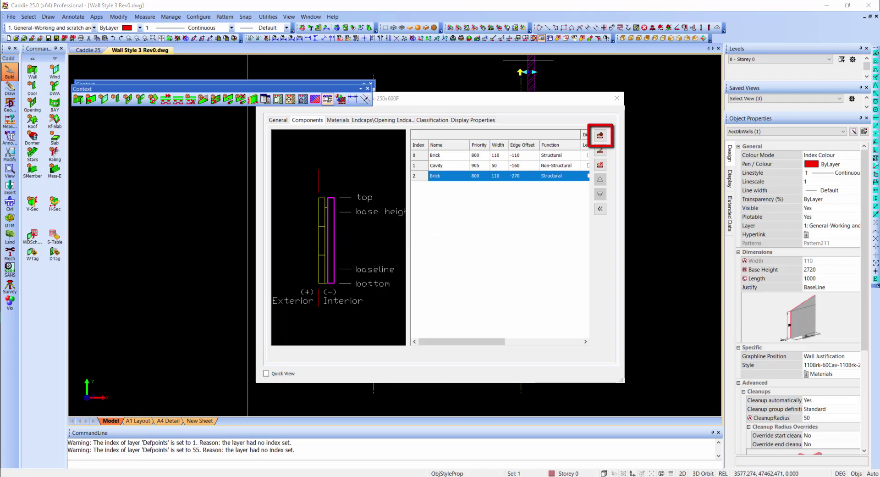
# - Add a fourth component to the wall style, named Filling, with priority 800 and function Non-Structural
pyautogui.click(600, 136)
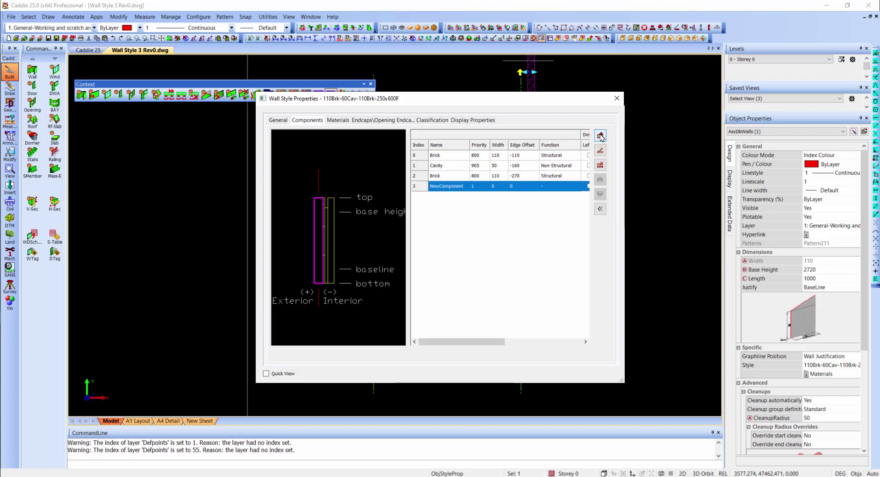
pyautogui.doubleClick(460, 190)
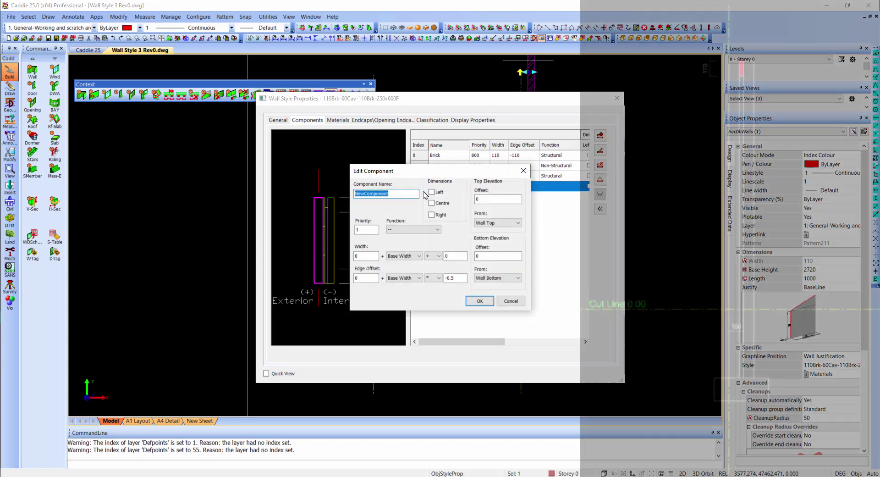
pyautogui.write('Filling')
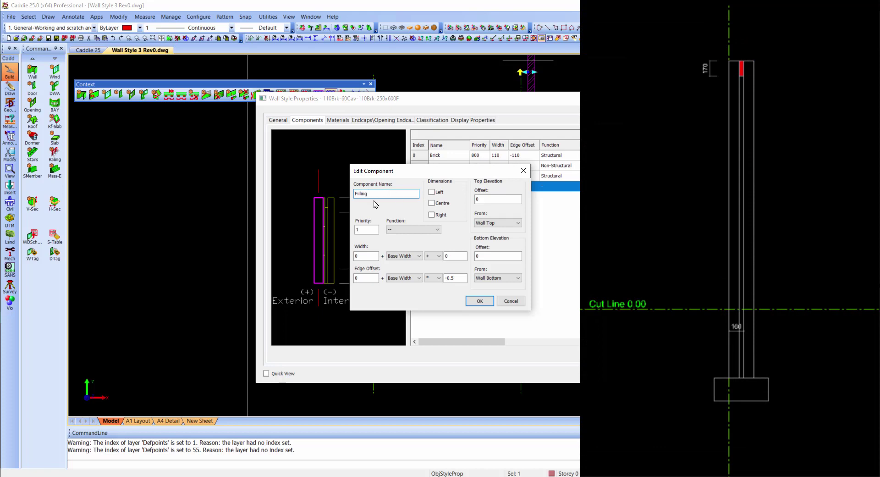
pyautogui.doubleClick(363, 229)
pyautogui.click(430, 229)
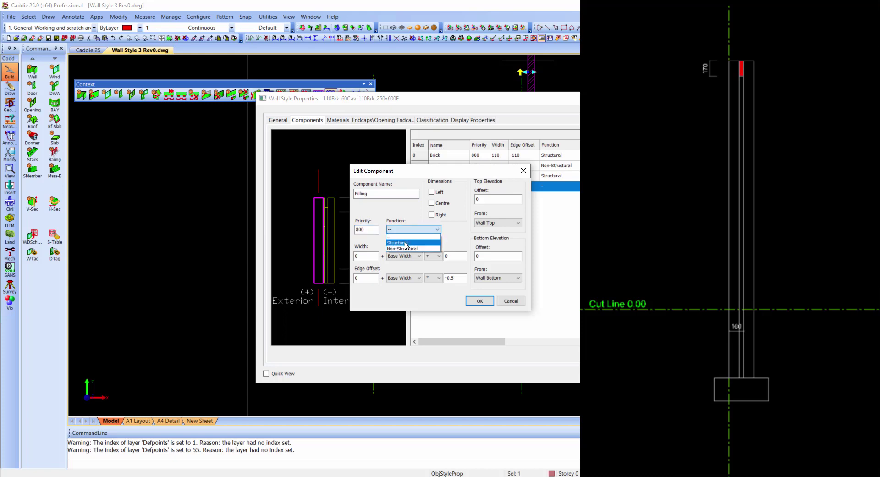
pyautogui.click(407, 249)
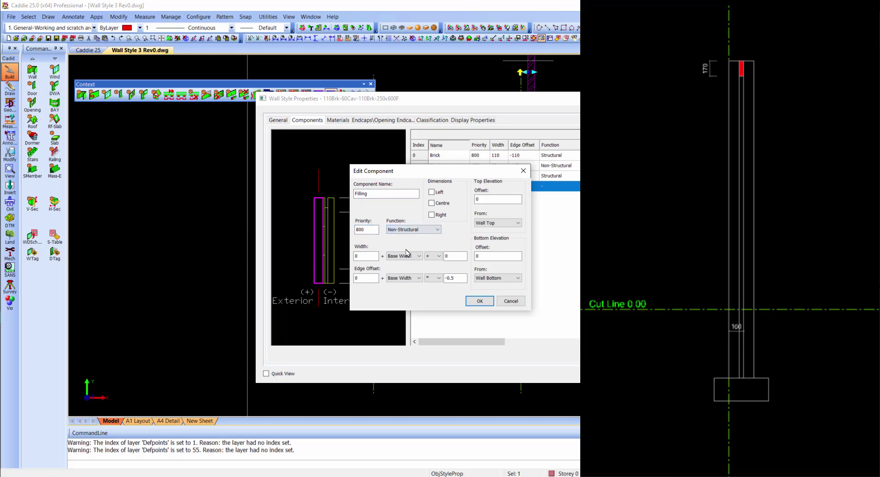
# - Set the Filling component's width to 50 and edge offset to -160, replacing Base Width with 0 for both
pyautogui.doubleClick(362, 256)
pyautogui.click(404, 255)
pyautogui.click(400, 265)
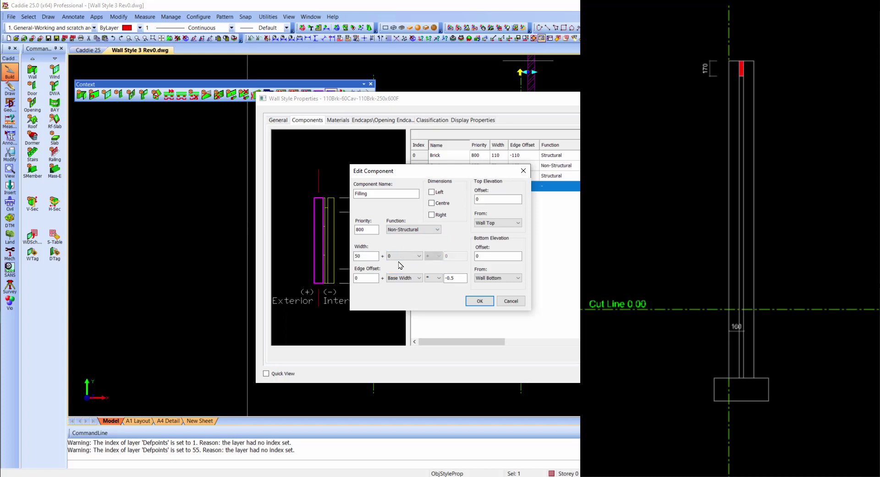
pyautogui.doubleClick(372, 278)
pyautogui.write('-160')
pyautogui.click(404, 278)
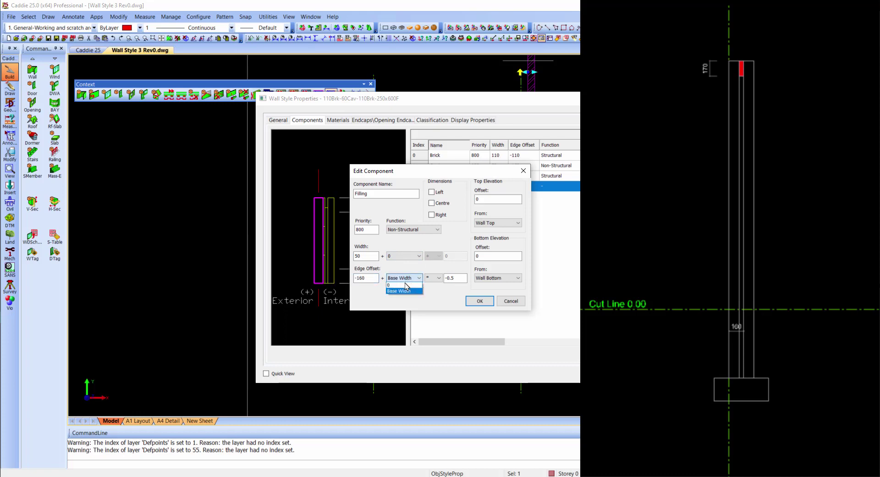
pyautogui.click(405, 287)
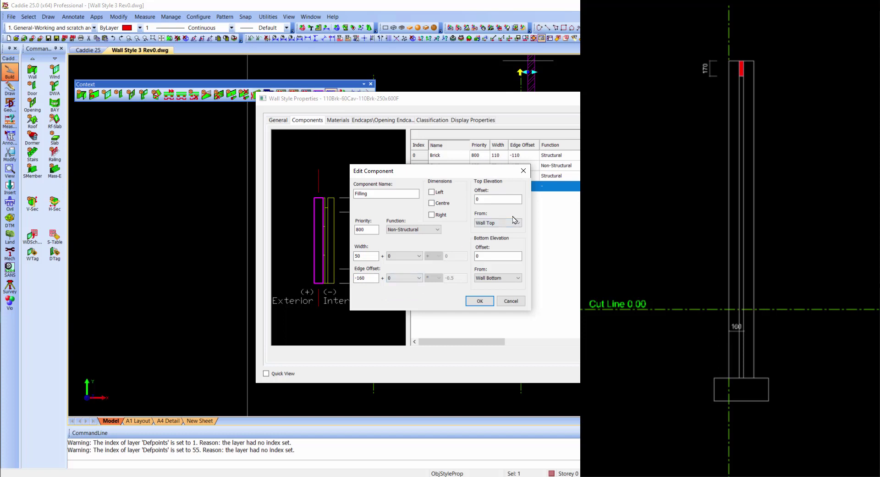
# - Set the Filling component's bottom elevation offset to -170 from Wall Top and accept the component
pyautogui.doubleClick(498, 255)
pyautogui.write('-17')
pyautogui.click(507, 279)
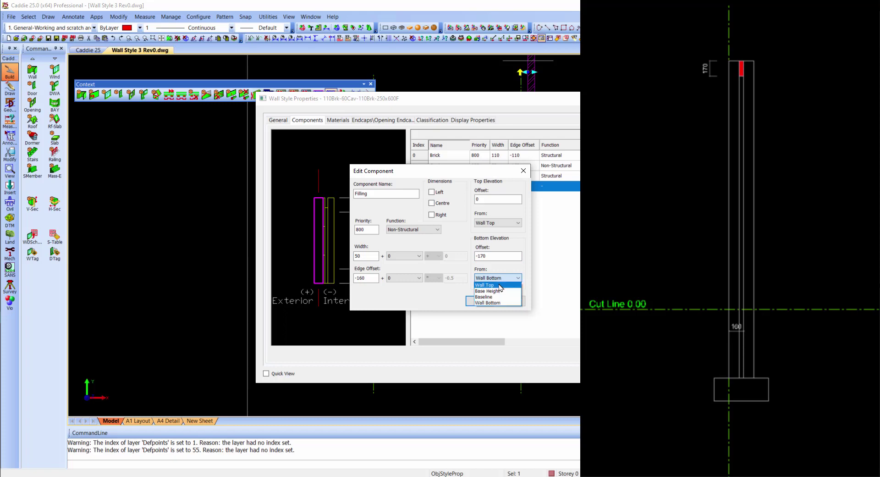
pyautogui.click(501, 287)
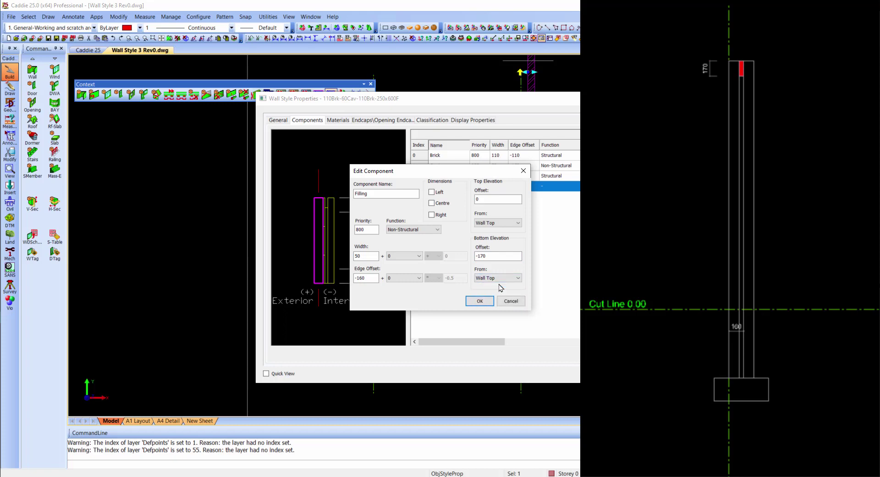
pyautogui.click(479, 301)
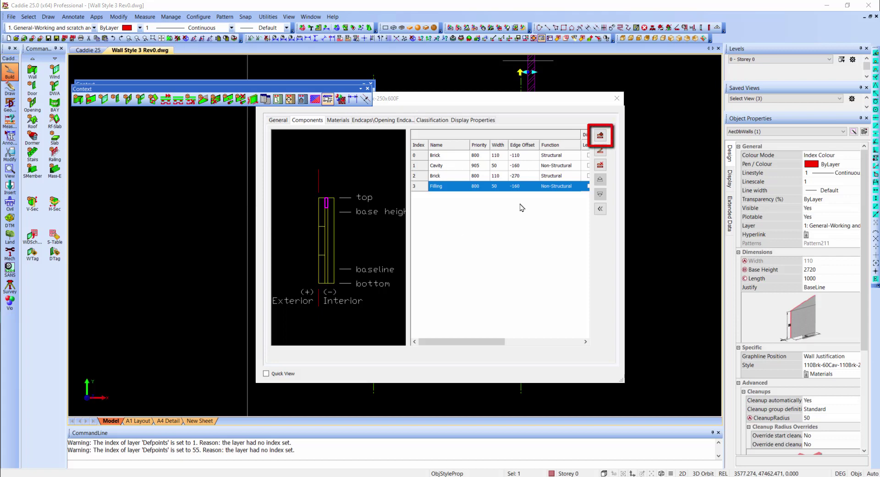
# - Add a fifth component to the wall style, named Foundation, with priority 799 and function Structural
pyautogui.click(600, 135)
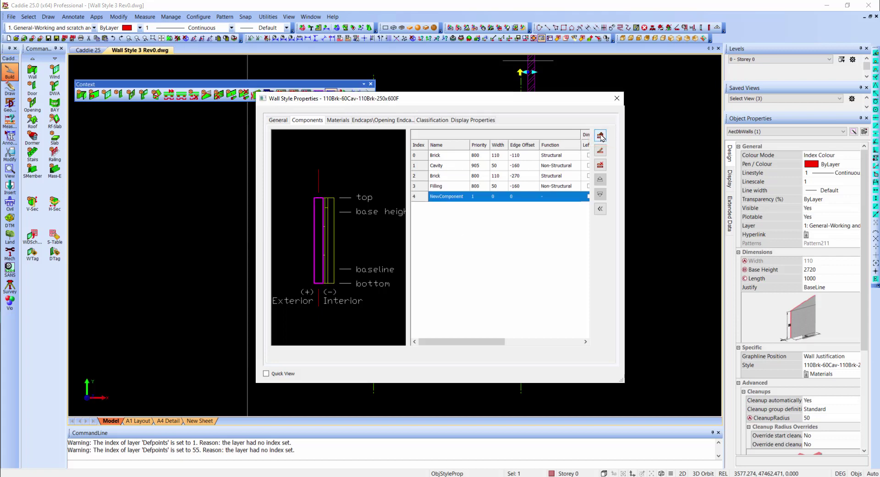
pyautogui.doubleClick(460, 197)
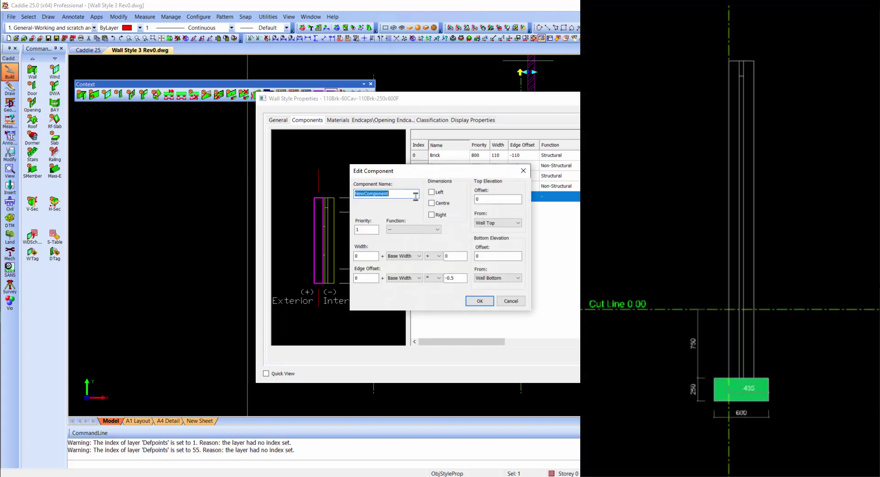
pyautogui.write('Foundation')
pyautogui.press('Tab')
pyautogui.write('799')
pyautogui.click(418, 229)
pyautogui.click(407, 243)
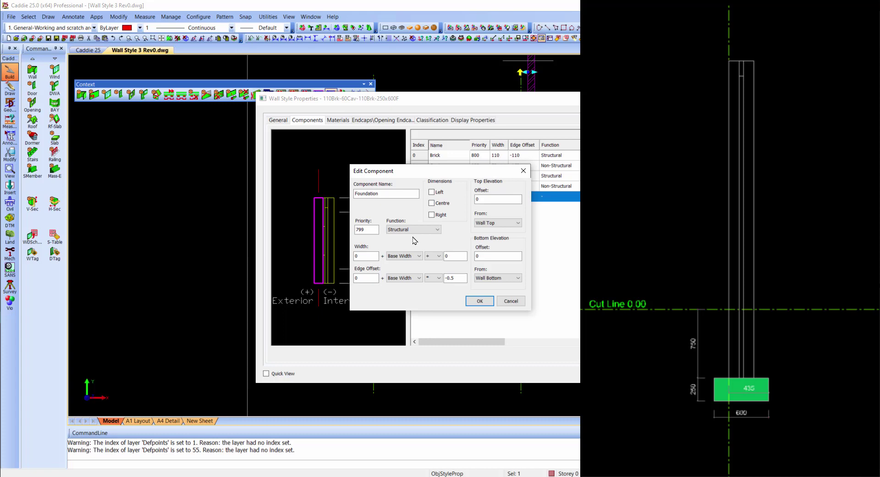
# - Set the Foundation component's width to 600 and edge offset to -435, replacing Base Width with 0 for both
pyautogui.doubleClick(370, 255)
pyautogui.write('600')
pyautogui.doubleClick(365, 278)
pyautogui.click(404, 256)
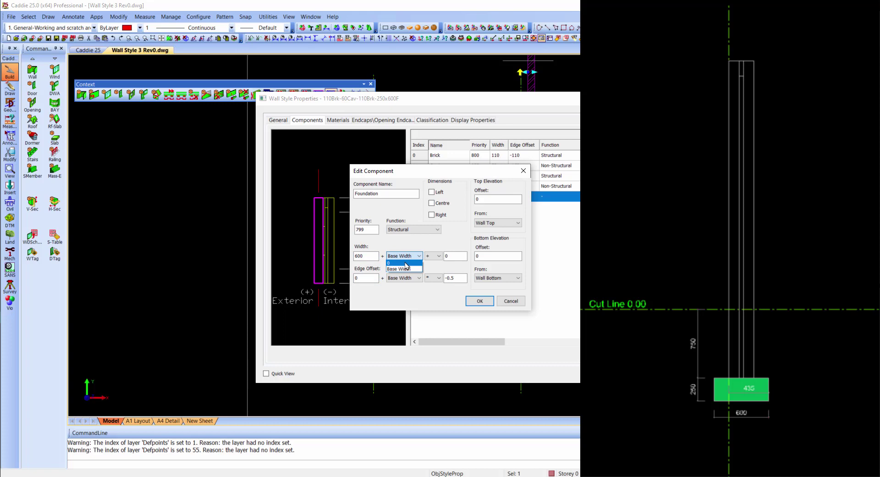
pyautogui.click(404, 262)
pyautogui.doubleClick(365, 278)
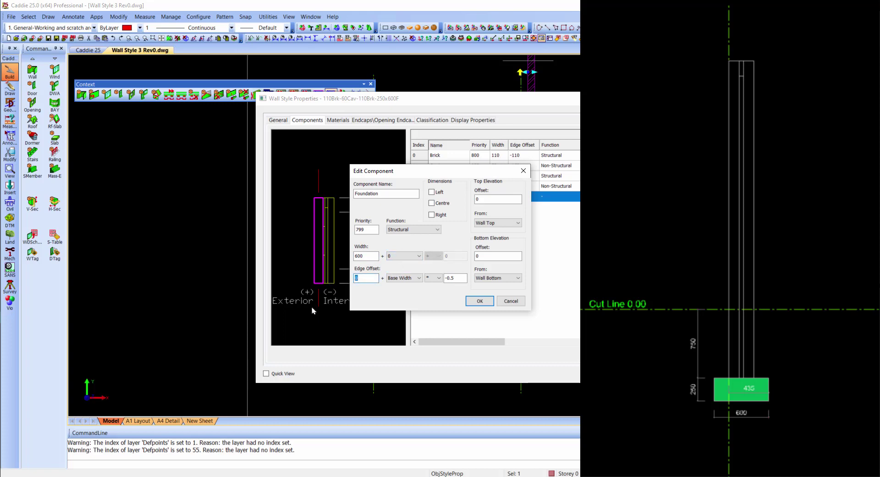
pyautogui.write('435')
pyautogui.press('Home')
pyautogui.write('-')
pyautogui.click(404, 277)
pyautogui.click(398, 282)
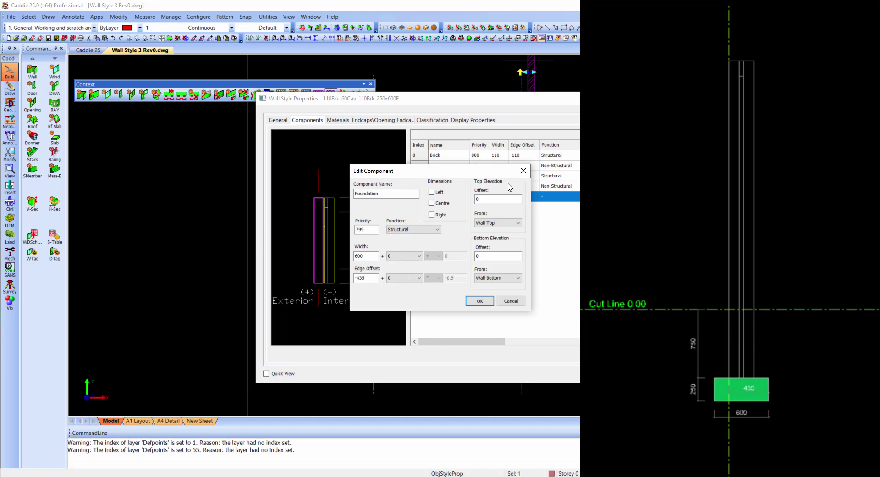
# - Set the Foundation component's top elevation offset to -750, measured from Baseline
pyautogui.click(502, 223)
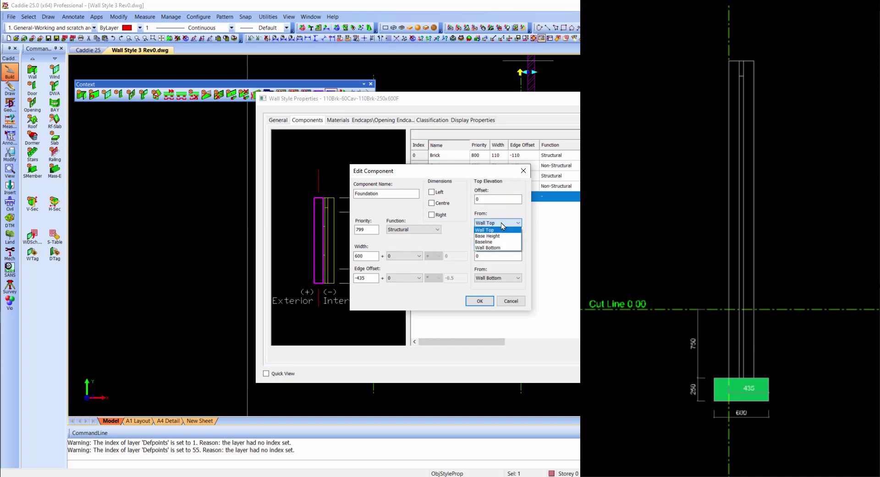
pyautogui.click(496, 242)
pyautogui.doubleClick(496, 199)
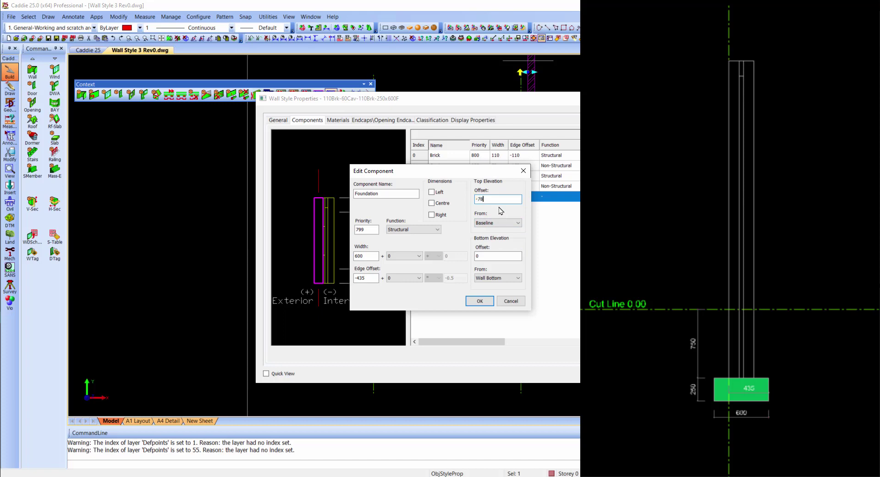
pyautogui.write('-78')
pyautogui.press('BackSpace')
# - Set the Foundation component's bottom elevation offset to -1000 from Baseline and accept the component
pyautogui.click(505, 277)
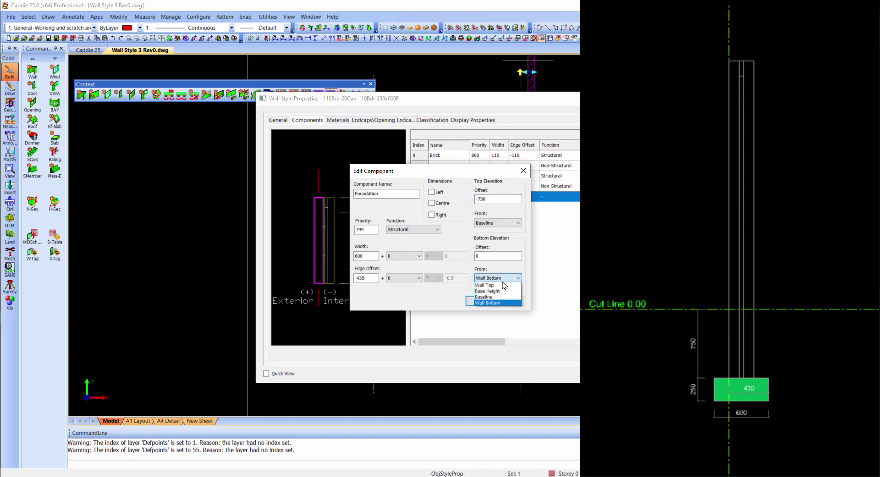
pyautogui.click(504, 297)
pyautogui.doubleClick(502, 256)
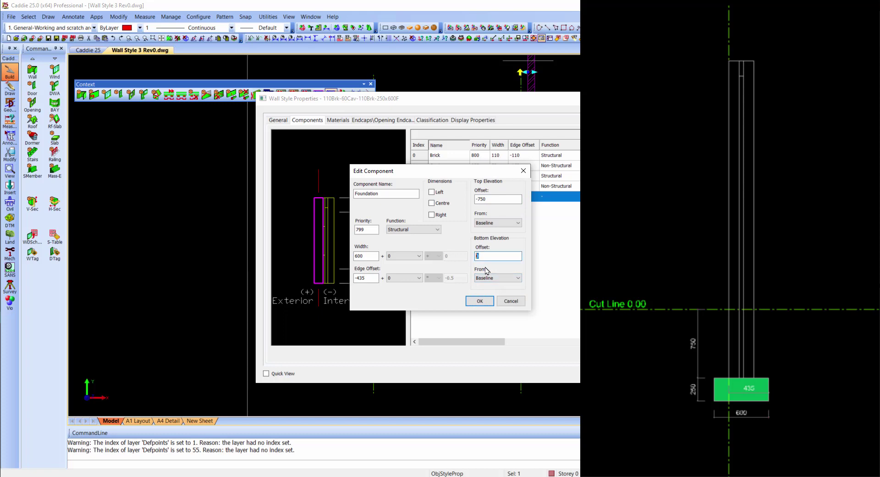
pyautogui.write('-1000')
pyautogui.click(479, 301)
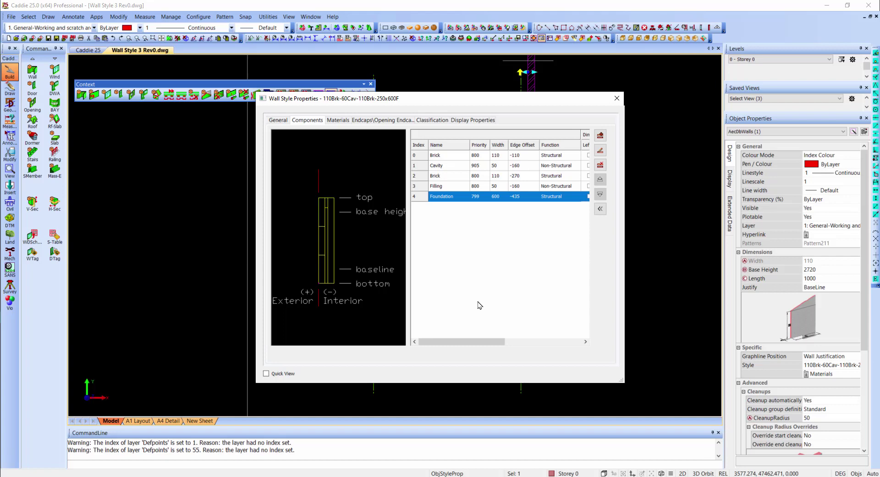
# - Close the wall style properties, clear the wall selection, and refresh the vertical section to match the completed components
pyautogui.click(618, 99)
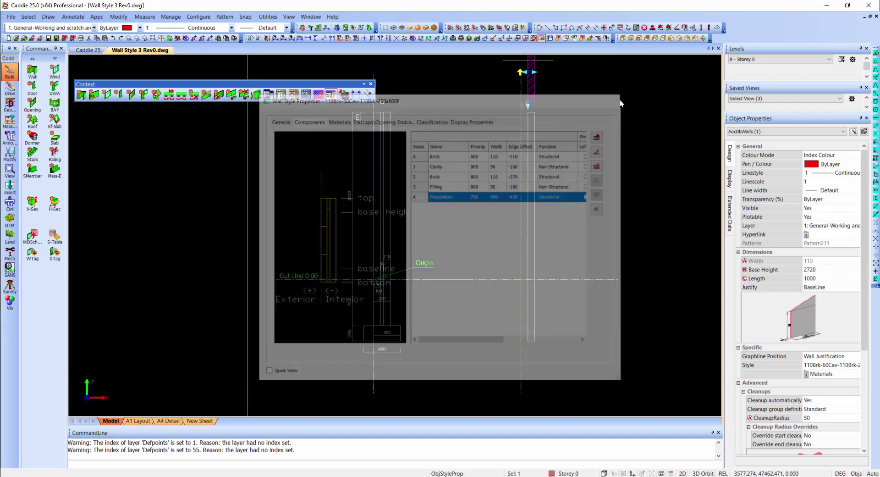
pyautogui.press('Escape')
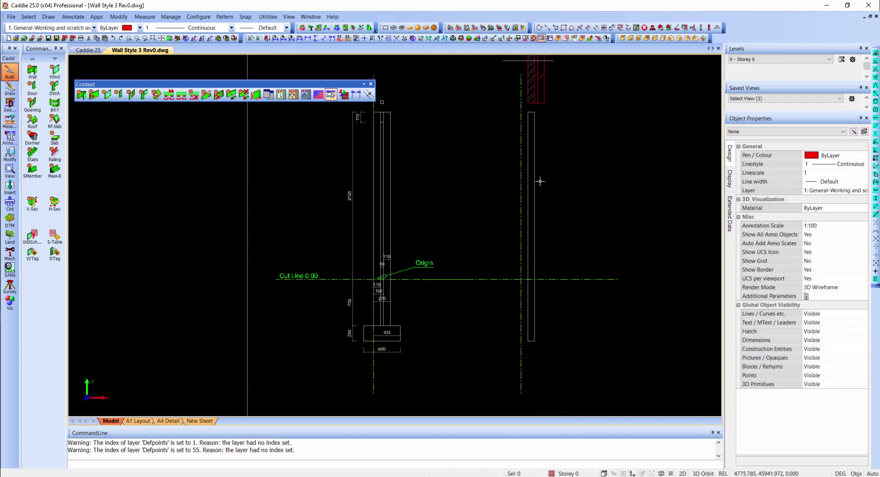
pyautogui.click(540, 181)
pyautogui.rightClick(540, 181)
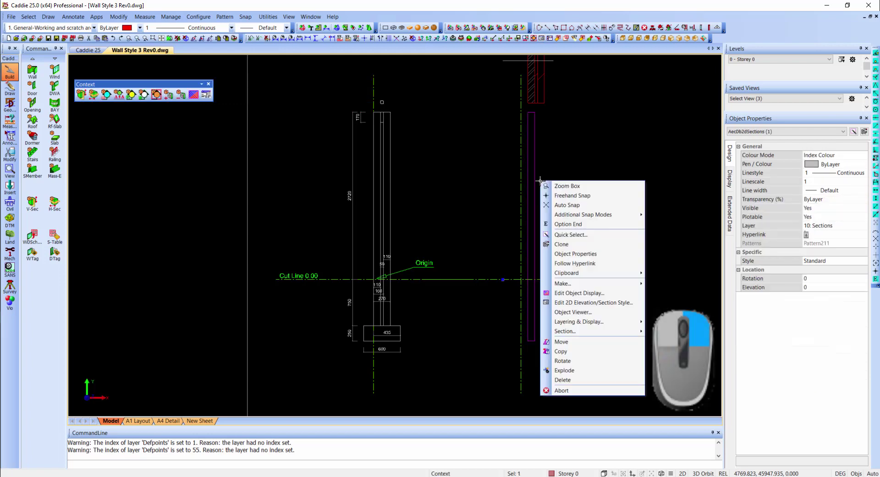
pyautogui.moveTo(617, 331)
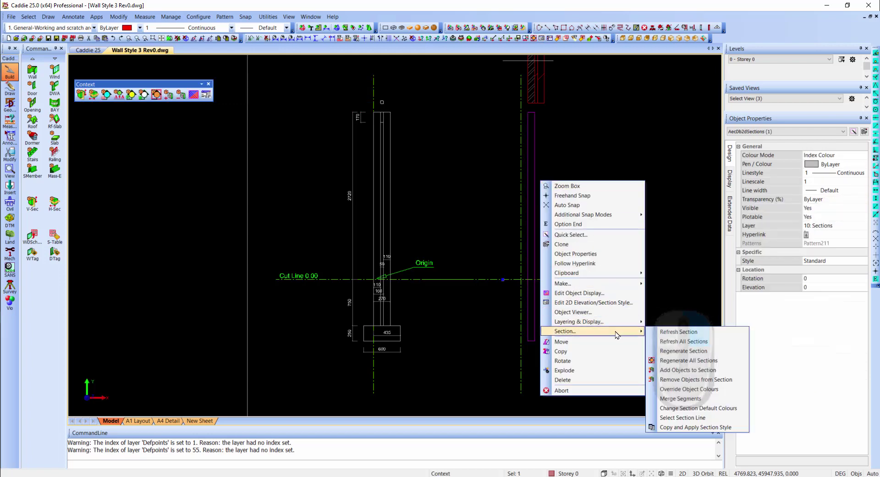
pyautogui.click(671, 333)
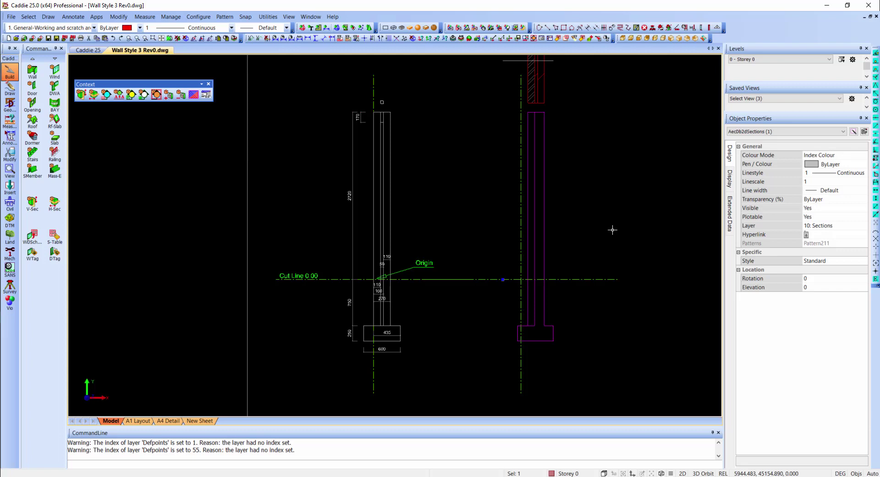
# - Move the plan wall from its lower left corner onto the green vertical construction line above the section
pyautogui.press('Escape')
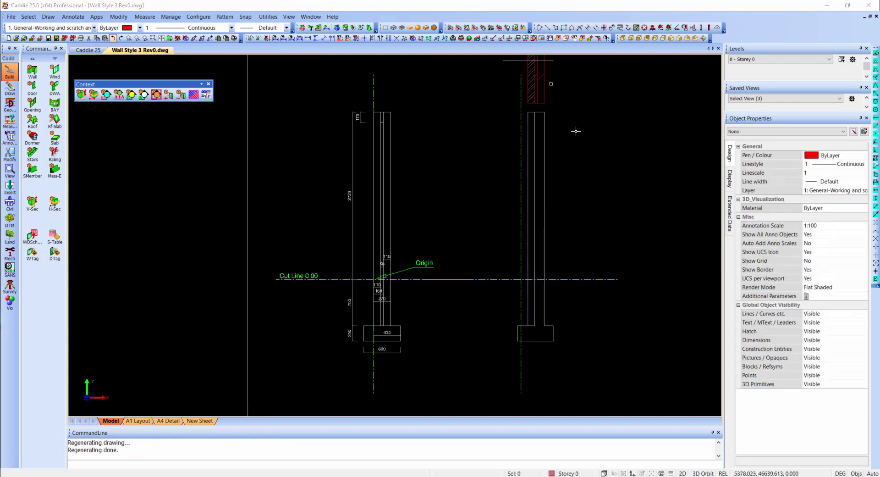
pyautogui.click(549, 101)
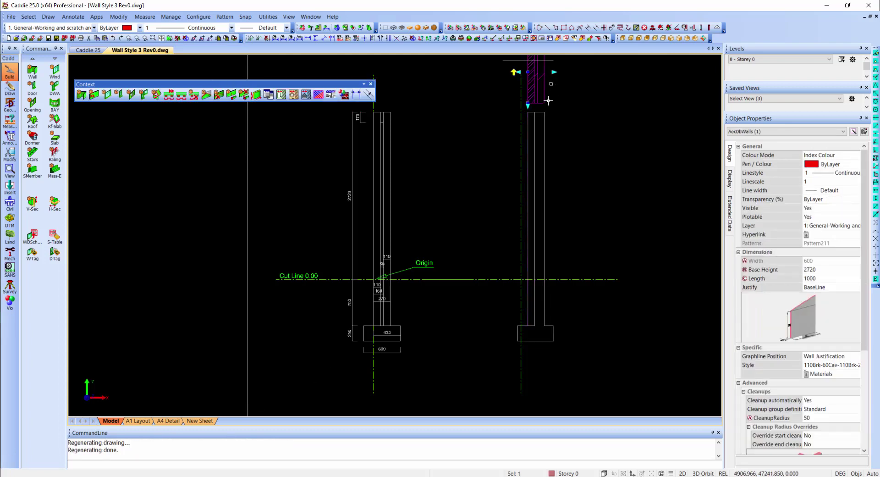
pyautogui.rightClick(549, 100)
pyautogui.click(573, 272)
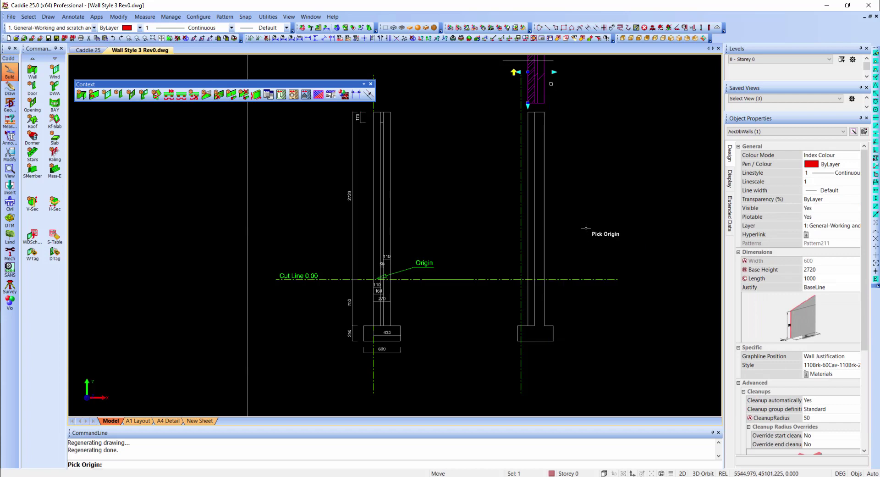
pyautogui.click(531, 104)
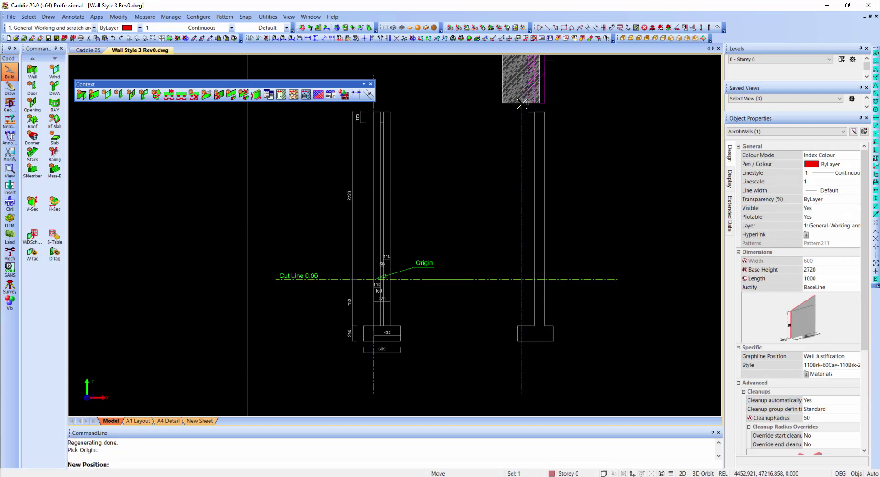
pyautogui.click(521, 104)
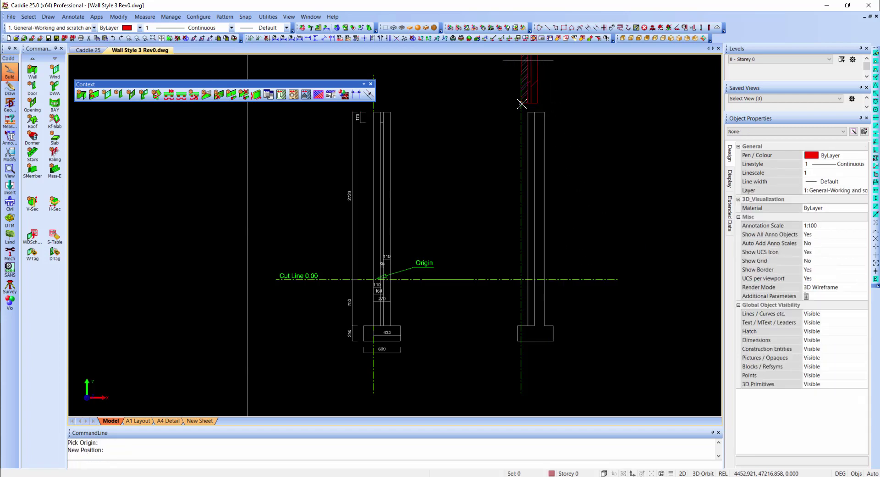
# - Refresh the vertical section below the wall to match the moved wall
pyautogui.click(534, 115)
pyautogui.rightClick(535, 116)
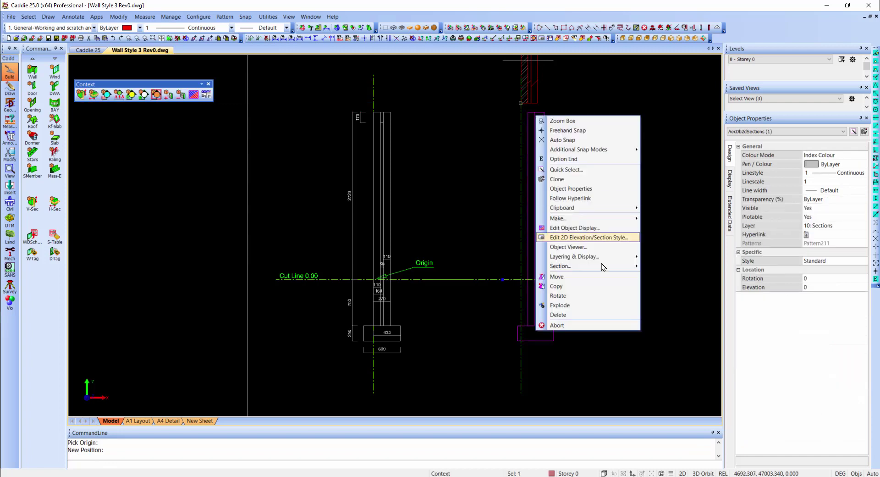
pyautogui.moveTo(607, 270)
pyautogui.click(667, 270)
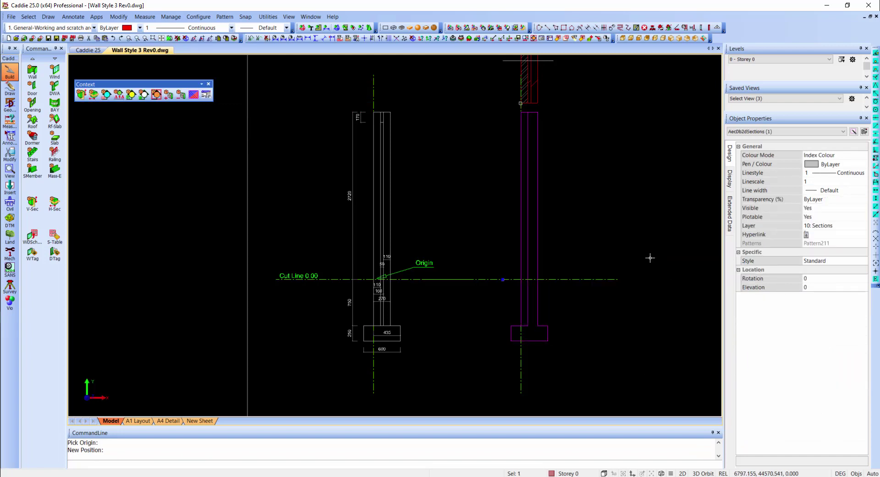
# - Regenerate the vertical section with the Model High Detail display set, keeping the Standard style
pyautogui.rightClick(541, 198)
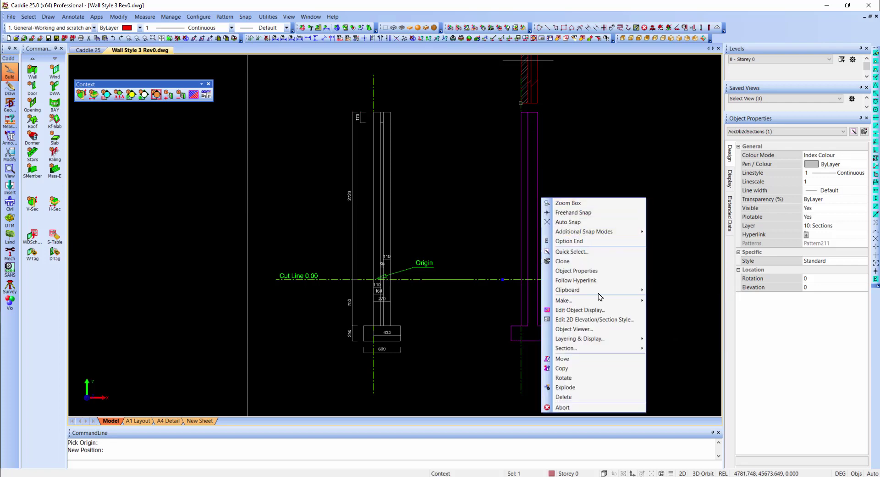
pyautogui.moveTo(619, 350)
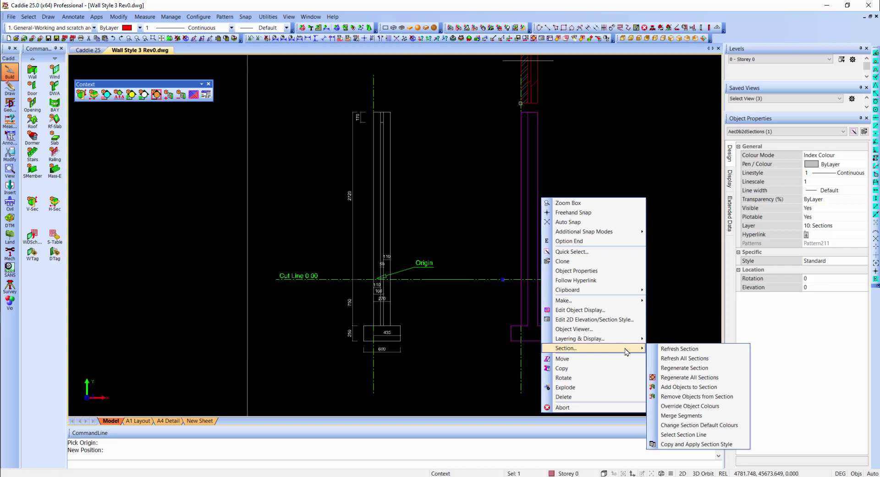
pyautogui.click(685, 368)
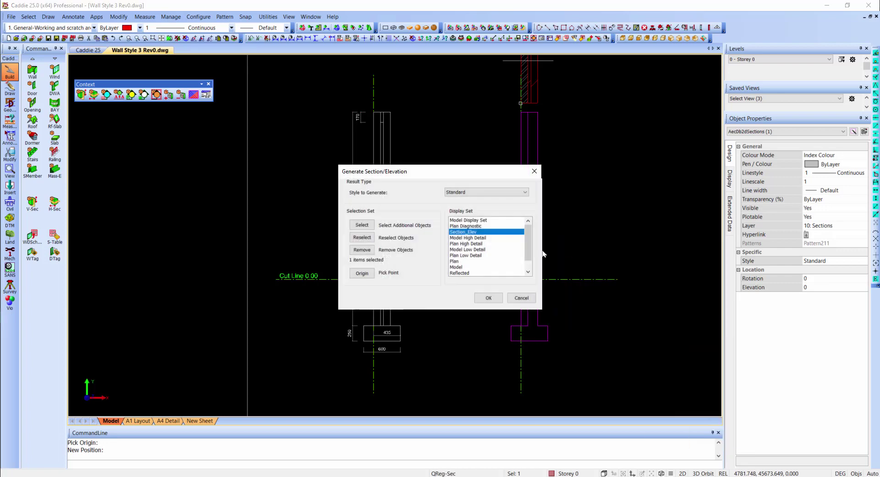
pyautogui.click(484, 238)
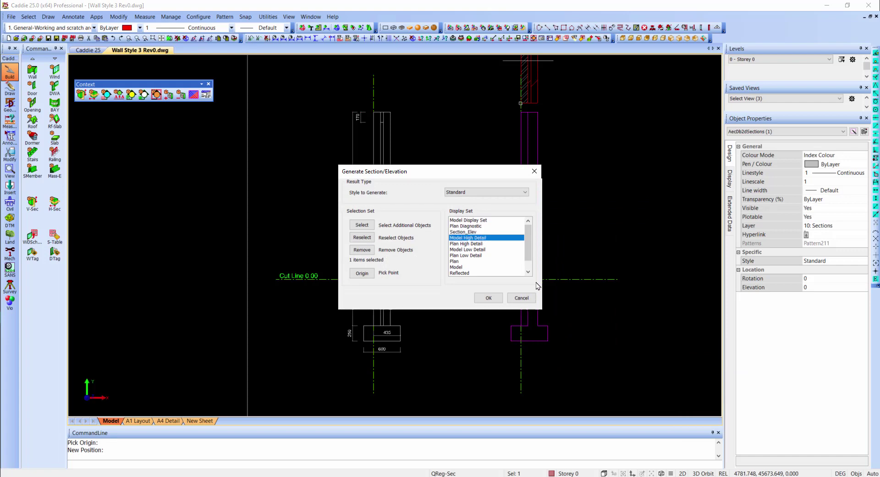
pyautogui.click(496, 298)
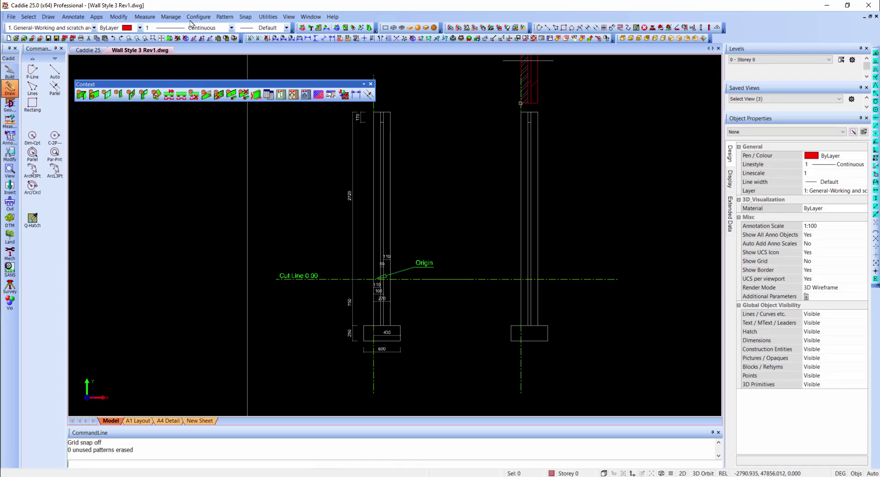
# - Rename the 110Brk-60Cav-110Brk-250x600F wall style to 110Brk-50Cav-110Brk-250x600F, apply it, and select the plan wall to check its style
pyautogui.click(179, 18)
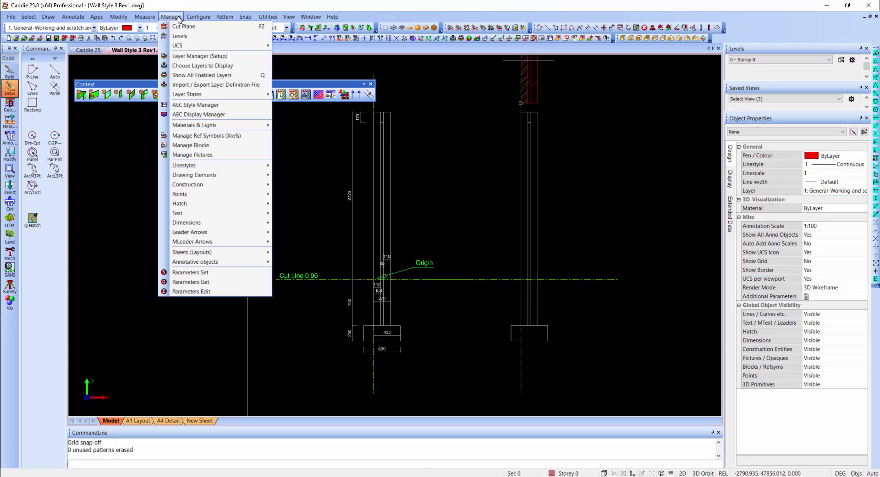
pyautogui.click(239, 109)
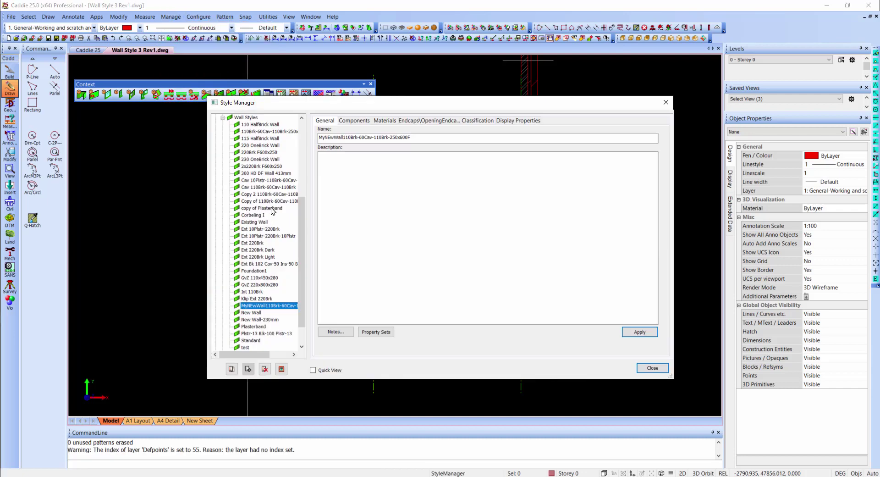
pyautogui.click(272, 132)
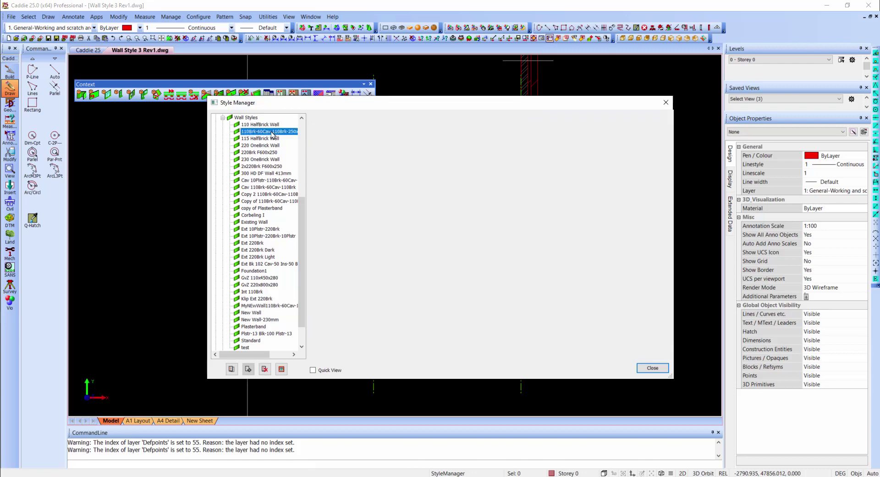
pyautogui.click(337, 138)
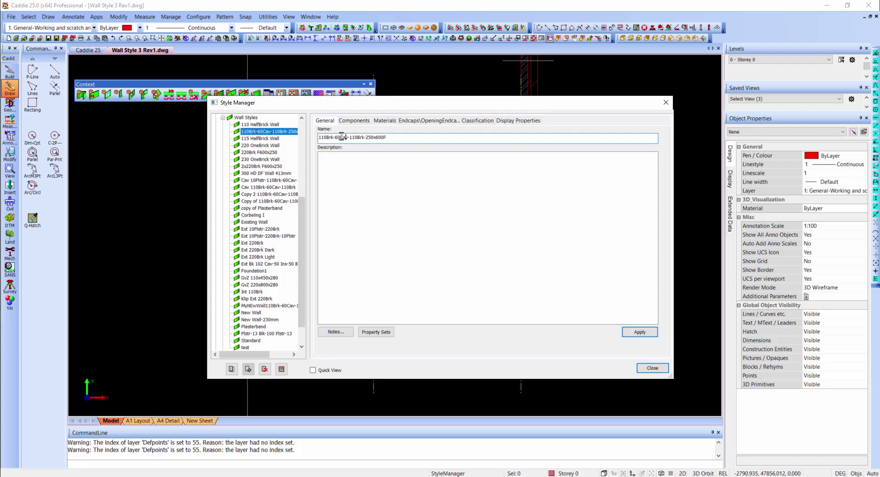
pyautogui.press('BackSpace')
pyautogui.write('5')
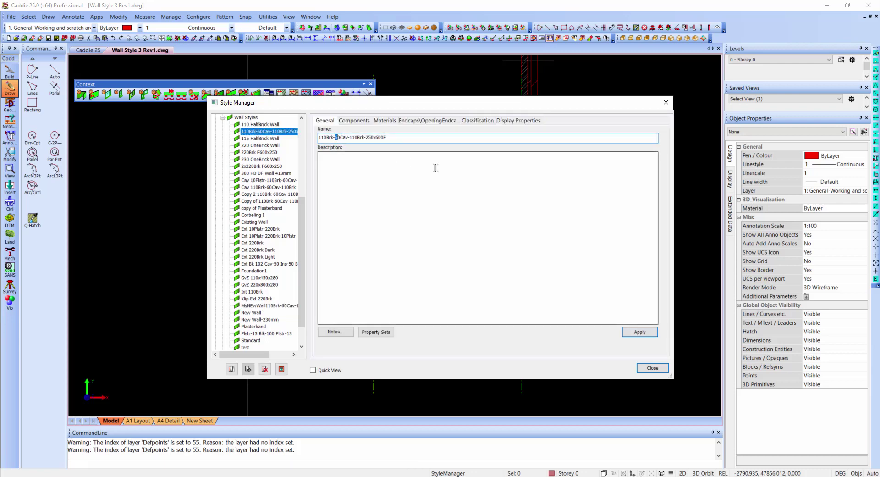
pyautogui.click(650, 334)
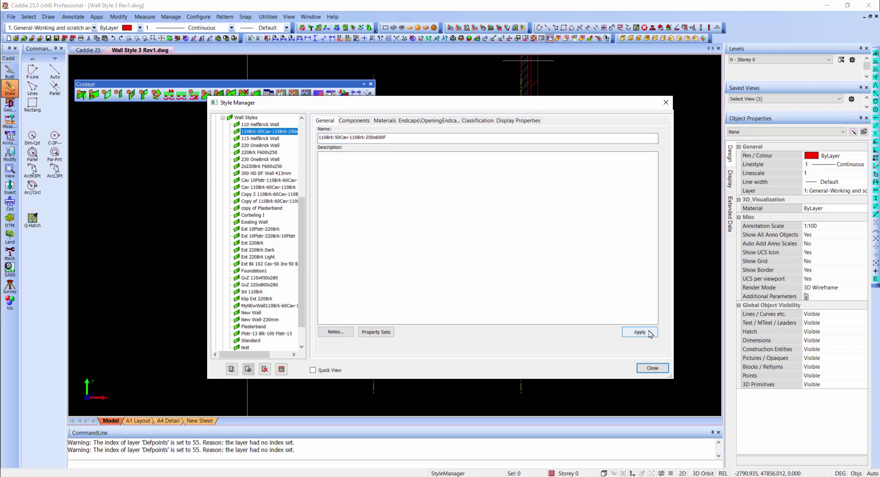
pyautogui.click(652, 368)
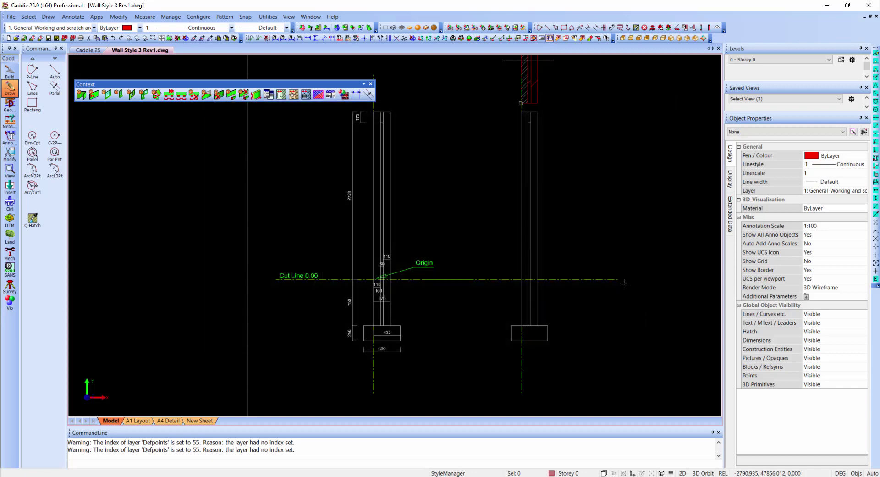
pyautogui.click(549, 106)
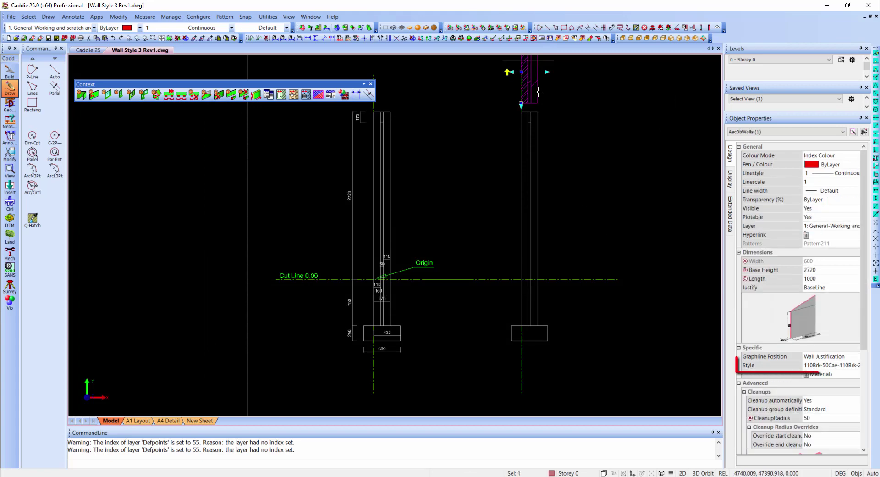